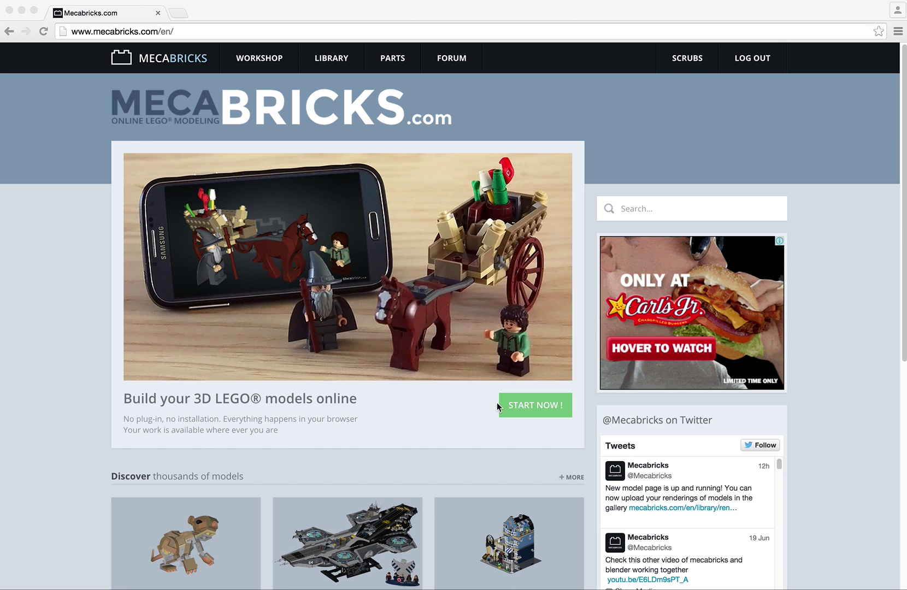
Step: Read the Blender Template topic under Model Export and Render, then browse the models Library
left_click(451, 59)
left_click(459, 59)
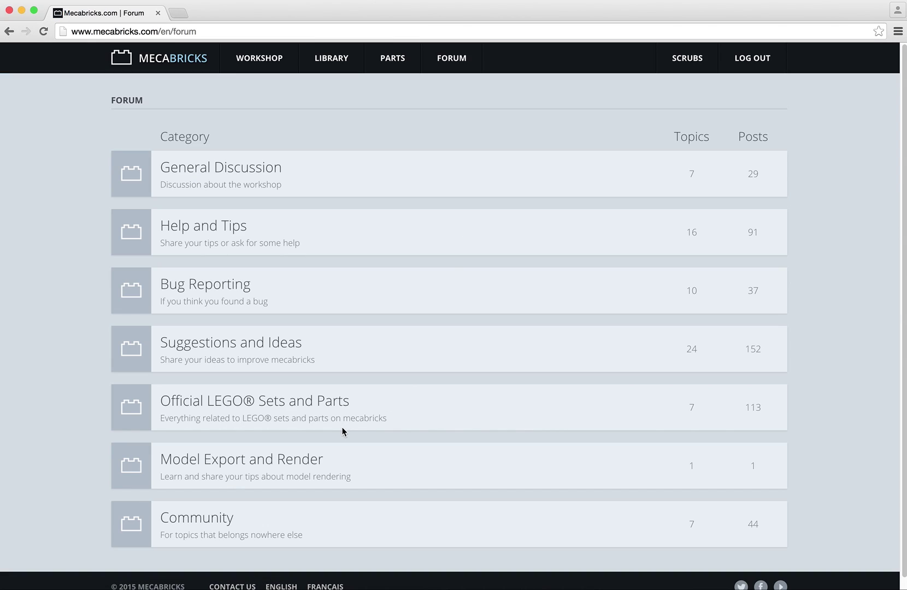
left_click(277, 459)
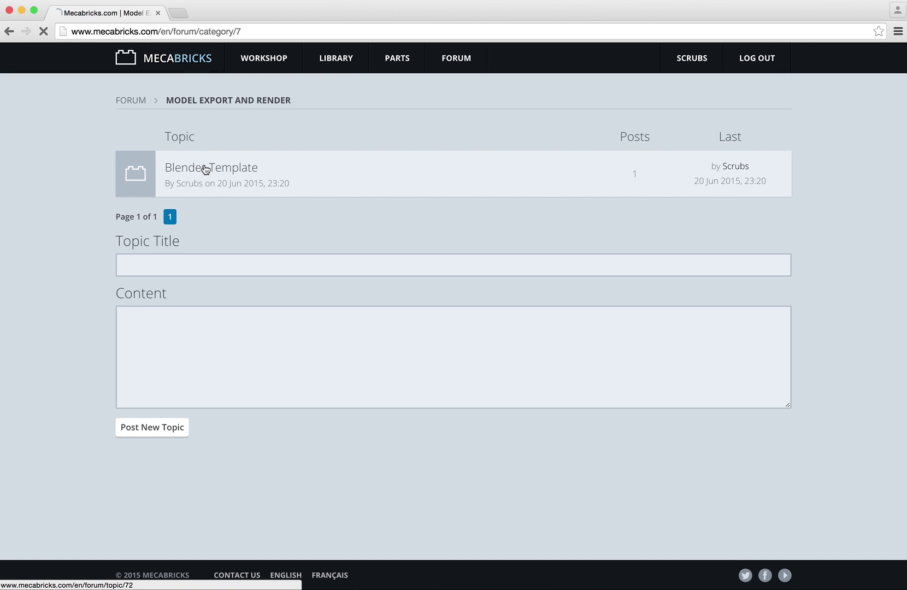
left_click(204, 169)
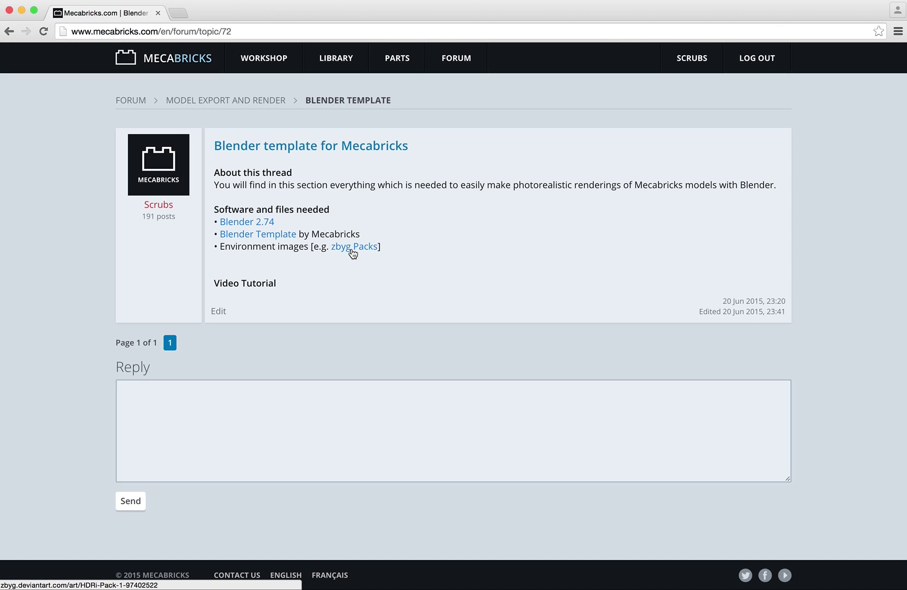
left_click(333, 66)
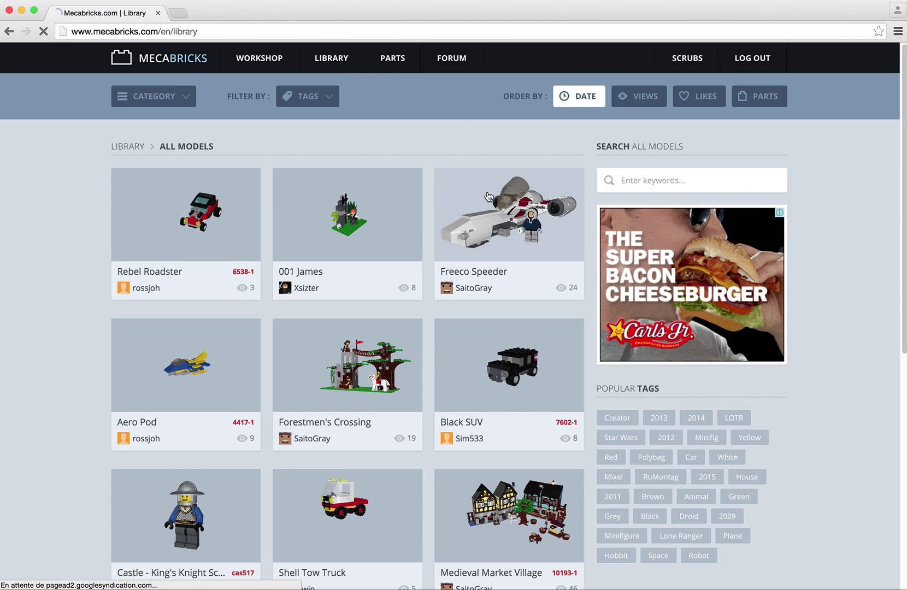
Step: Open the Freeco Speeder model from the Library and orbit it in the 3D view
left_click(489, 197)
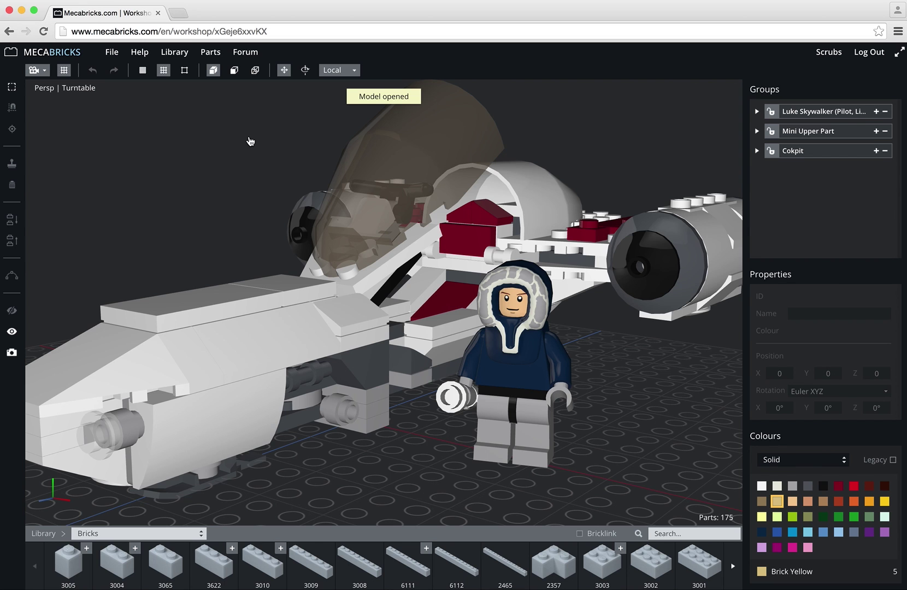
left_click_drag(249, 142, 244, 190)
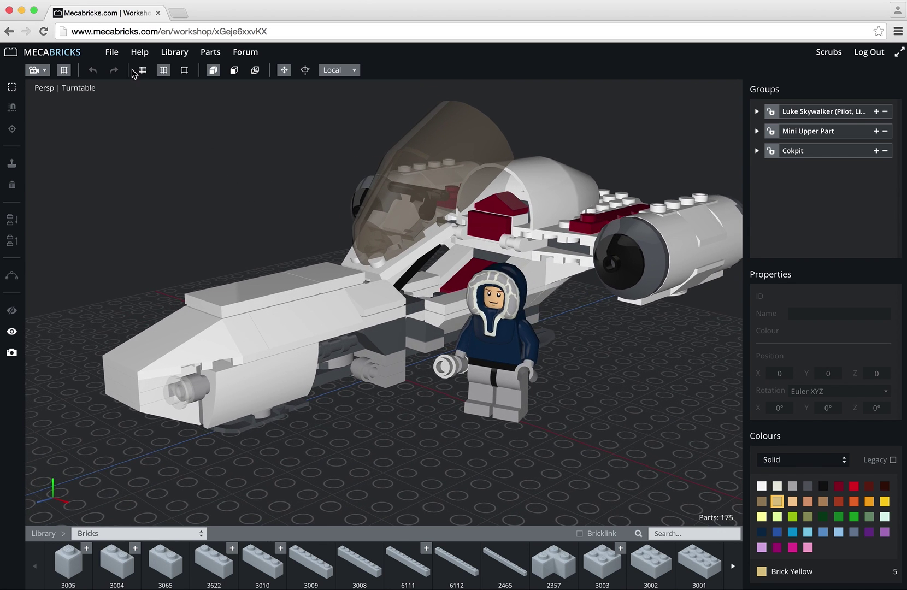
Step: Export Freeco Speeder as Collada (.dae), instances Group by geometry, with LEGO® Logo ticked
left_click(111, 52)
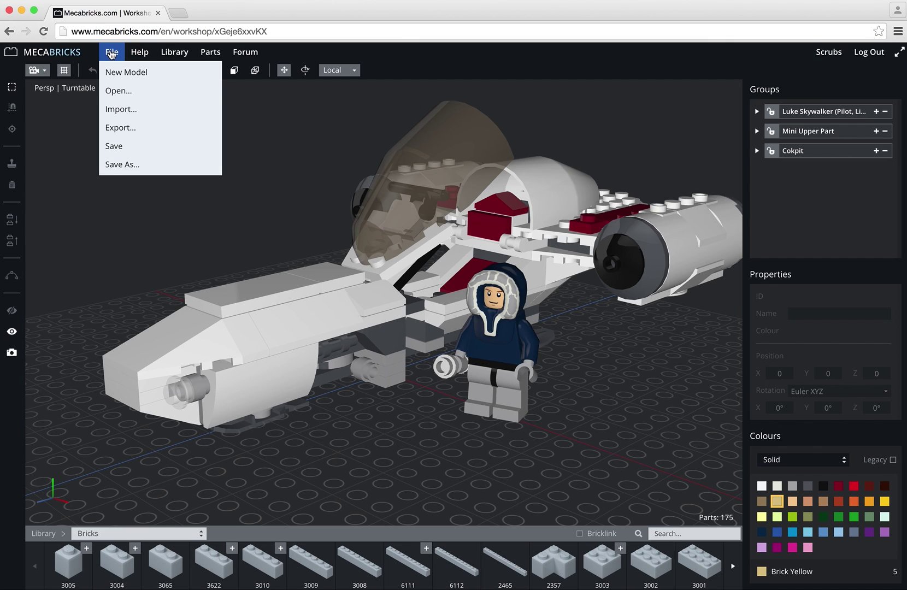
left_click(156, 128)
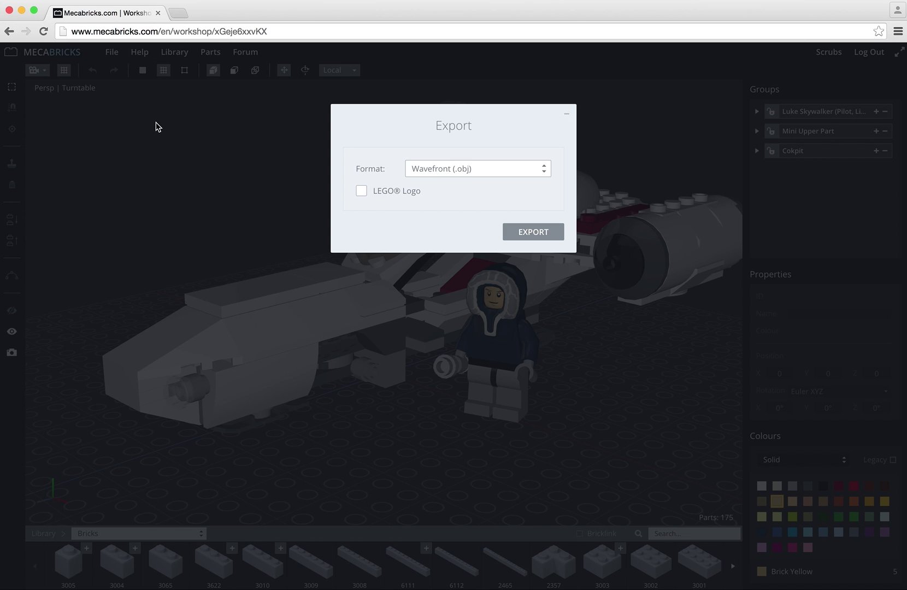
left_click(485, 171)
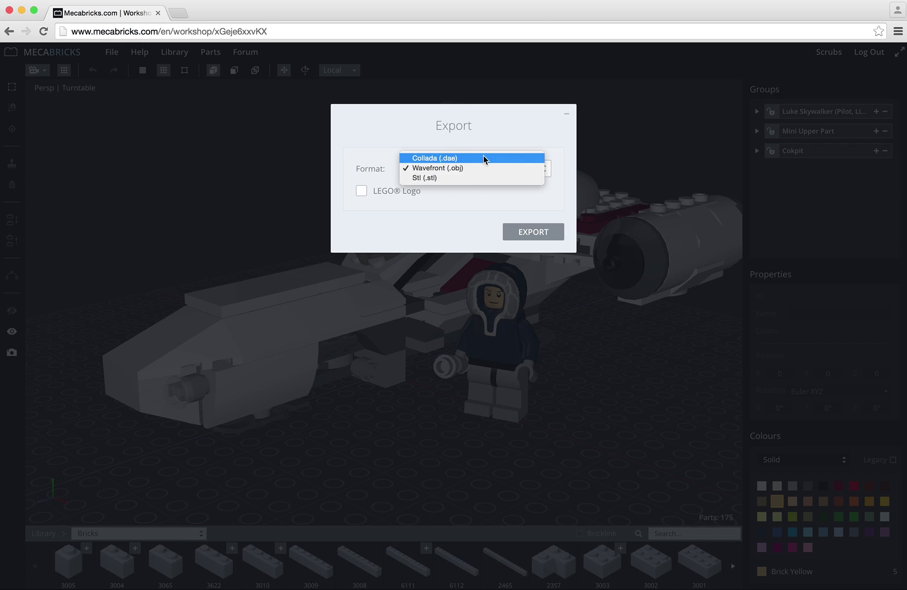
left_click(483, 158)
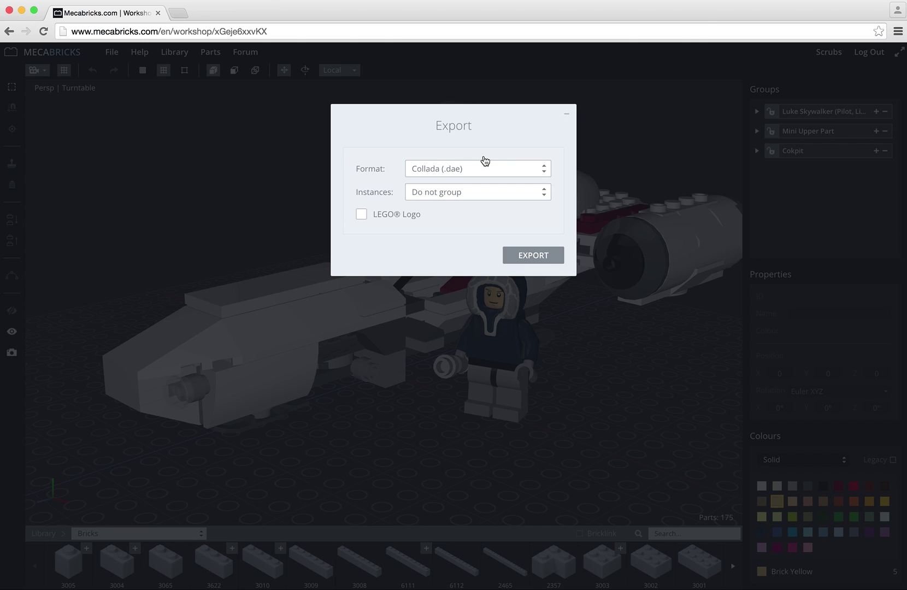
left_click(484, 191)
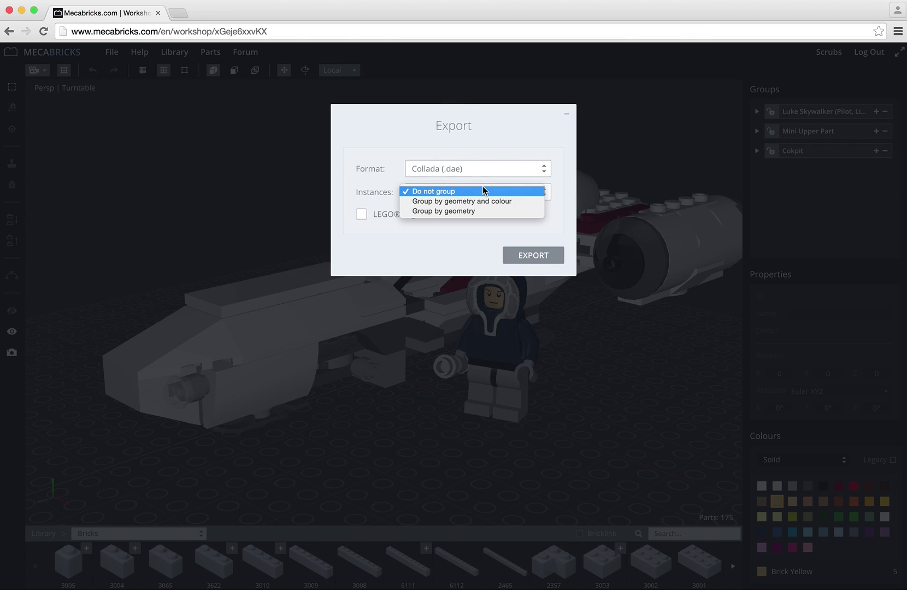
left_click(483, 212)
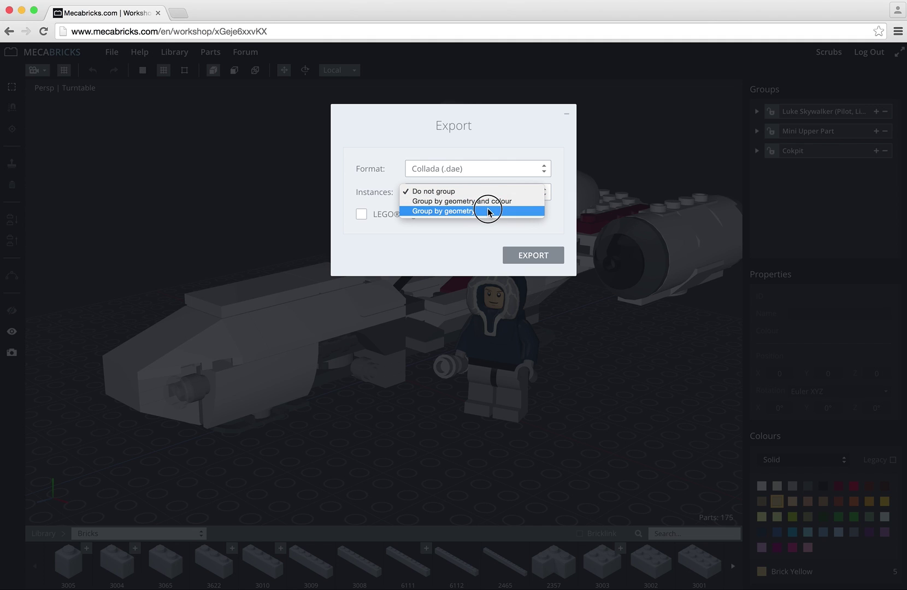
left_click(488, 212)
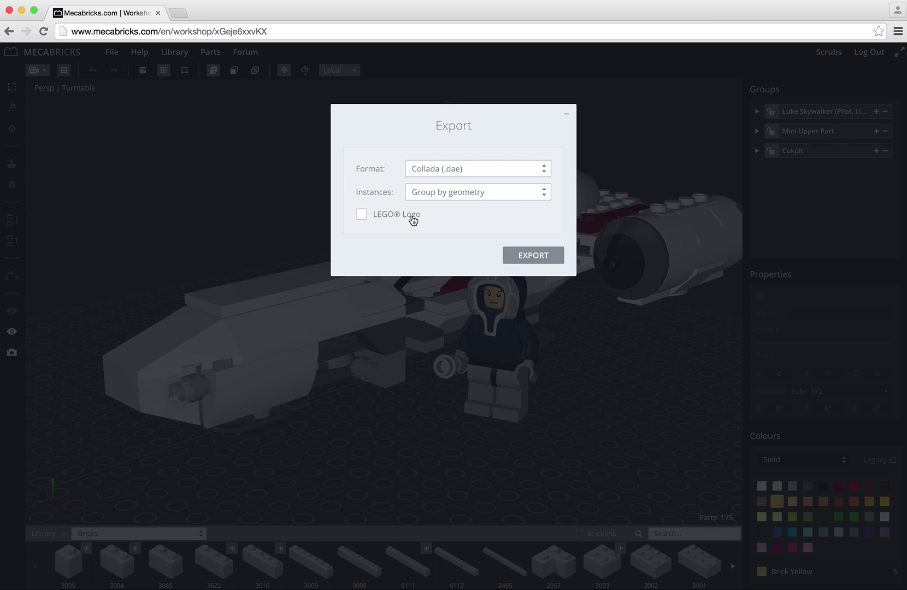
left_click(362, 217)
left_click(529, 256)
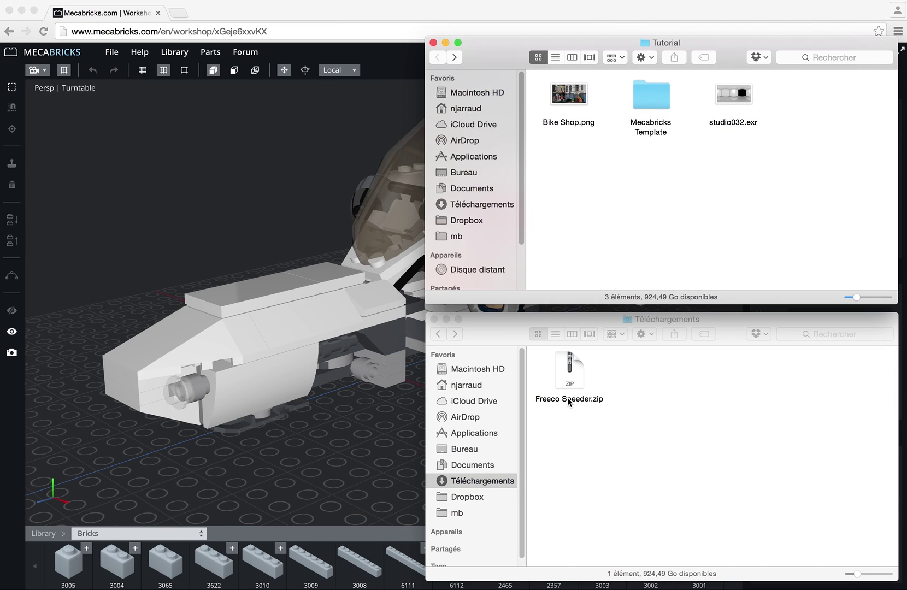
Step: Unzip Freeco Speeder.zip, move its folder into Tutorial, and minimize the Tutorial window
double_click(577, 375)
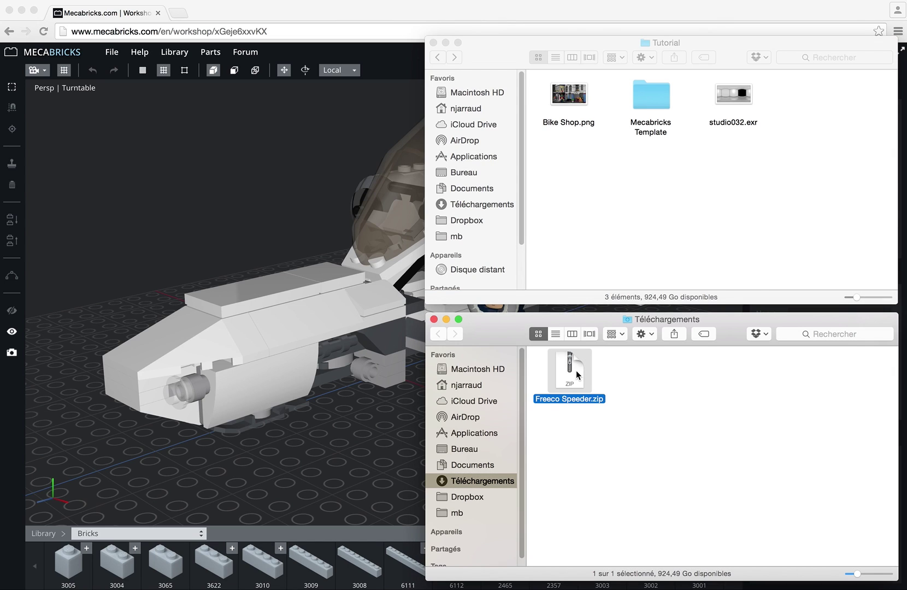
left_click_drag(584, 377, 743, 177)
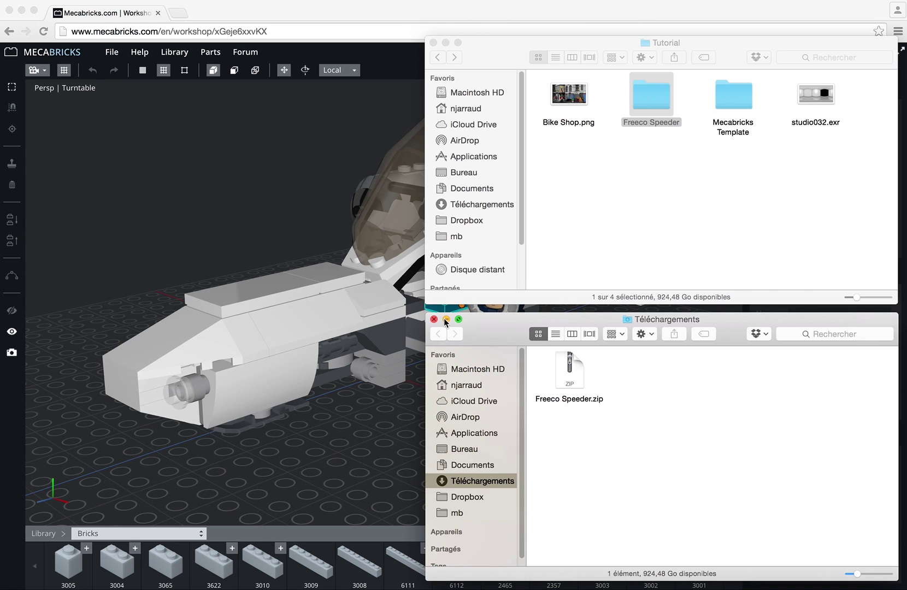
left_click(445, 43)
Step: Open template.blend from the Mecabricks Template folder in Blender
left_click(446, 320)
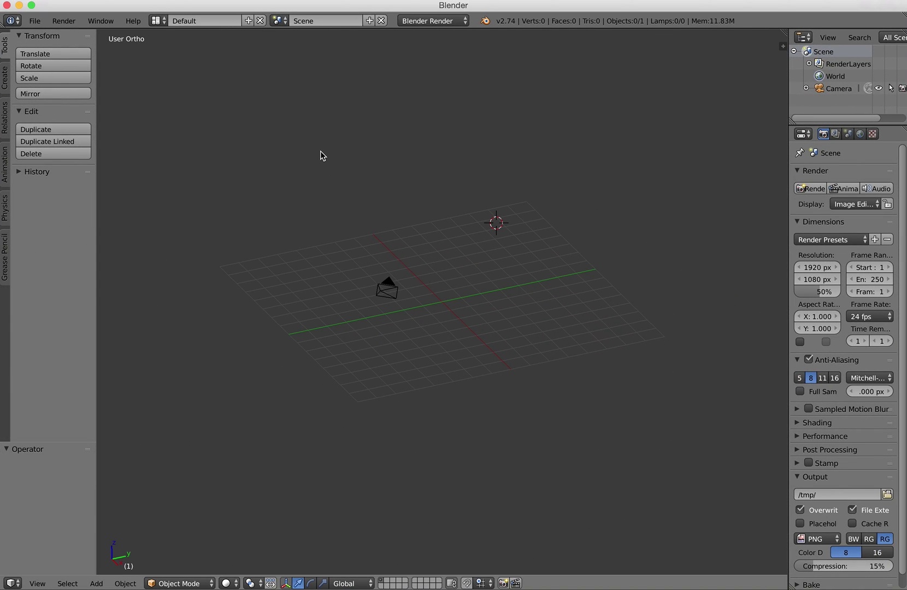
left_click(34, 21)
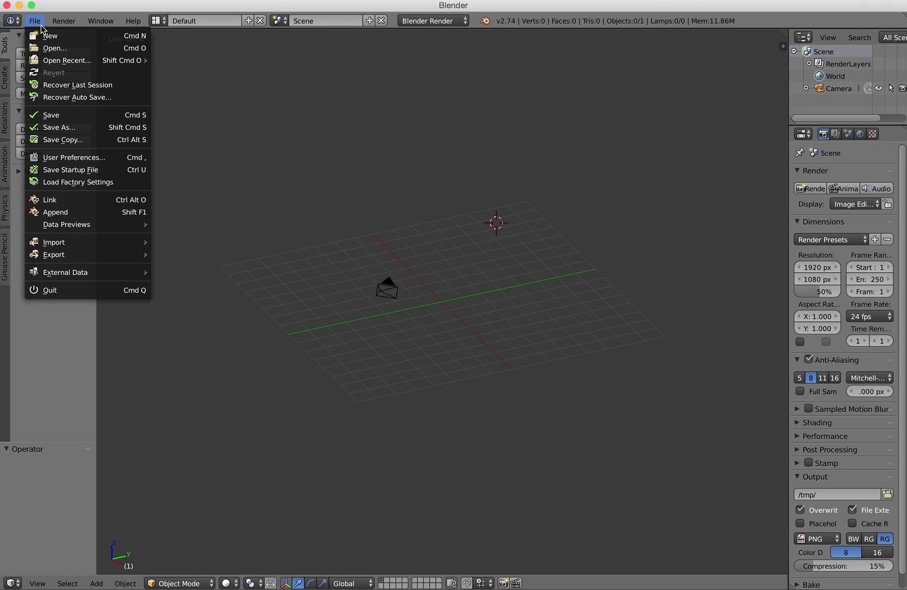
left_click(52, 47)
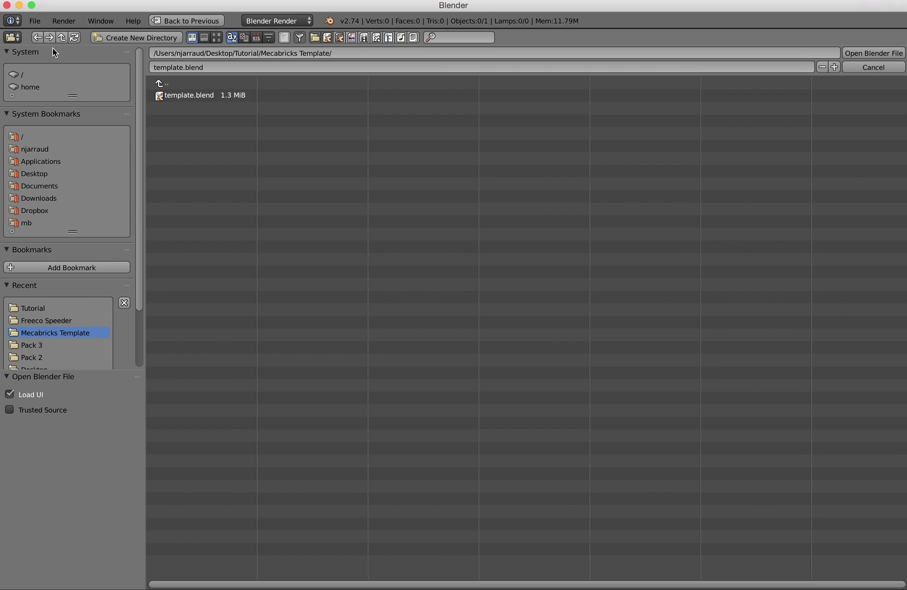
left_click(202, 95)
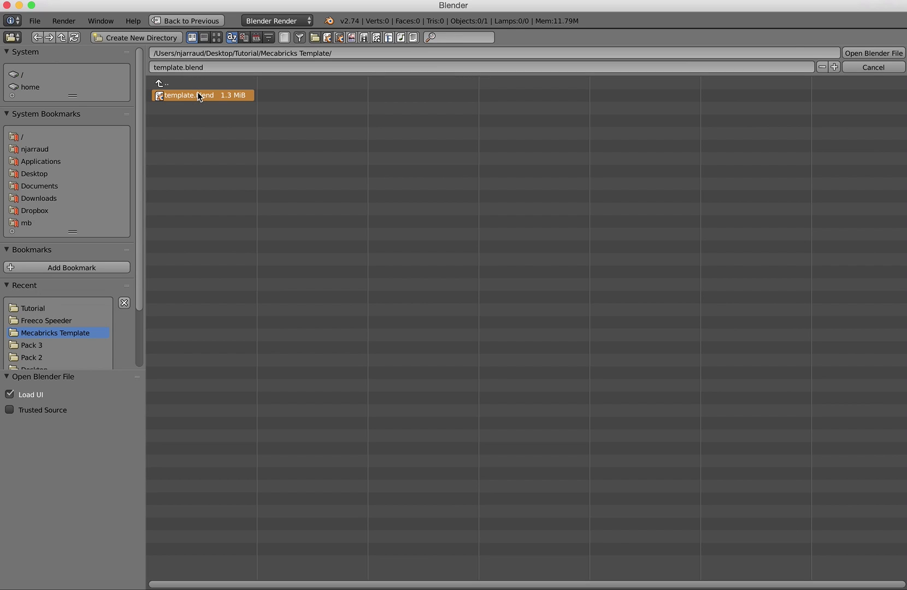
left_click(872, 54)
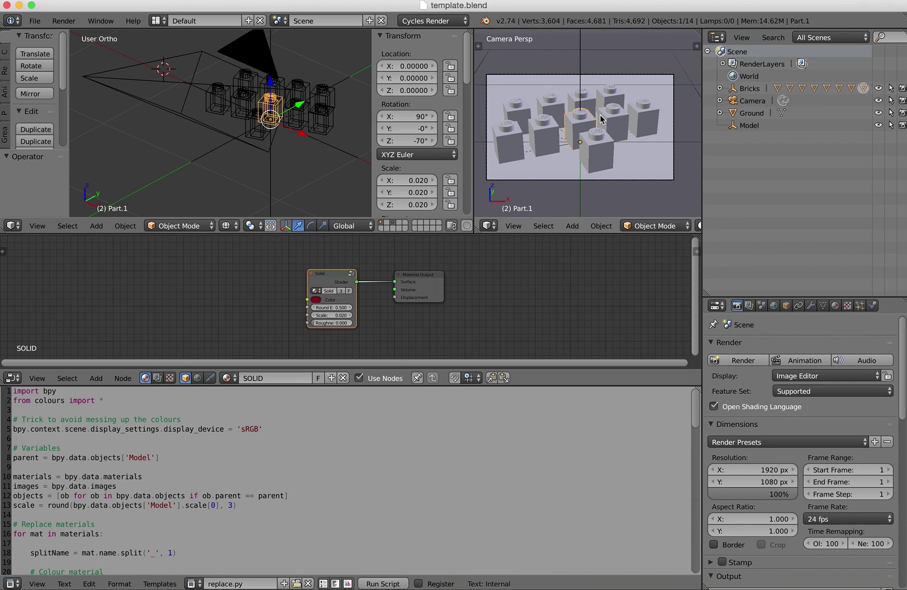
Step: Select the Bricks object plus all its children and delete them
left_click(736, 91)
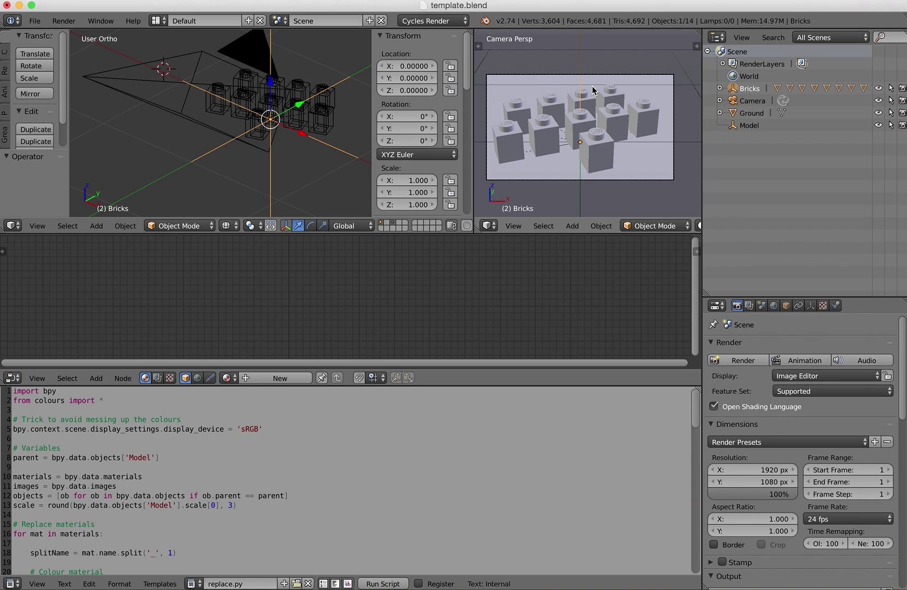
key("shift+g")
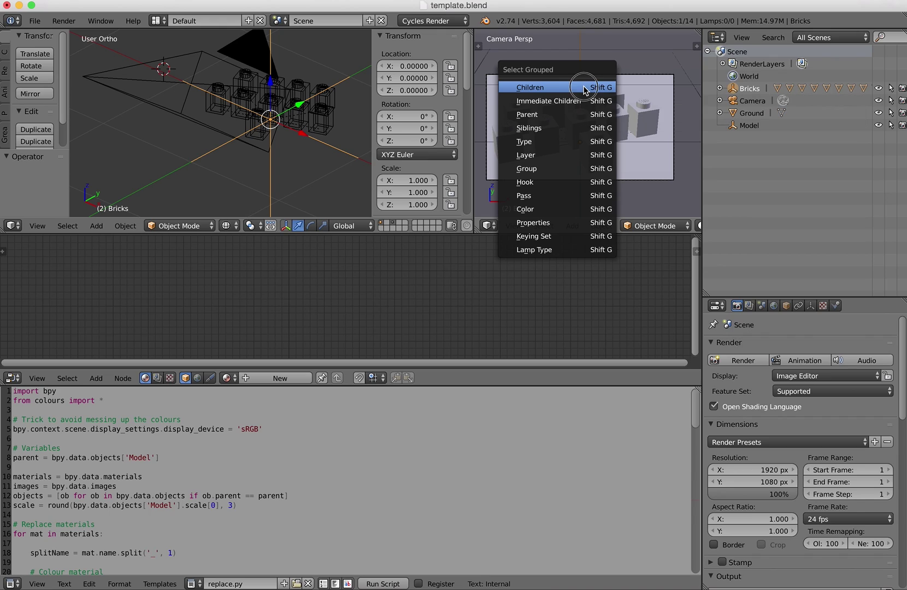
left_click(584, 89)
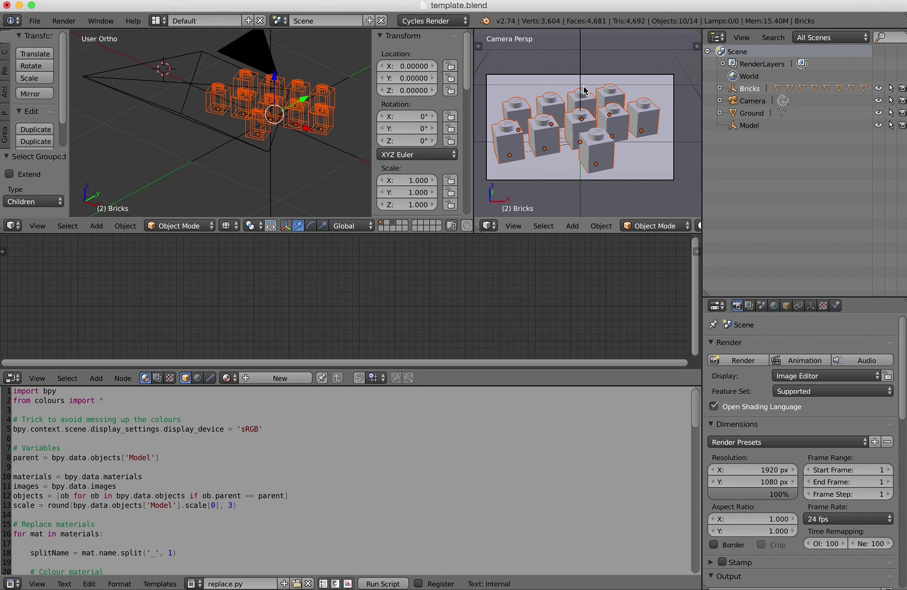
left_click(736, 93, "ctrl")
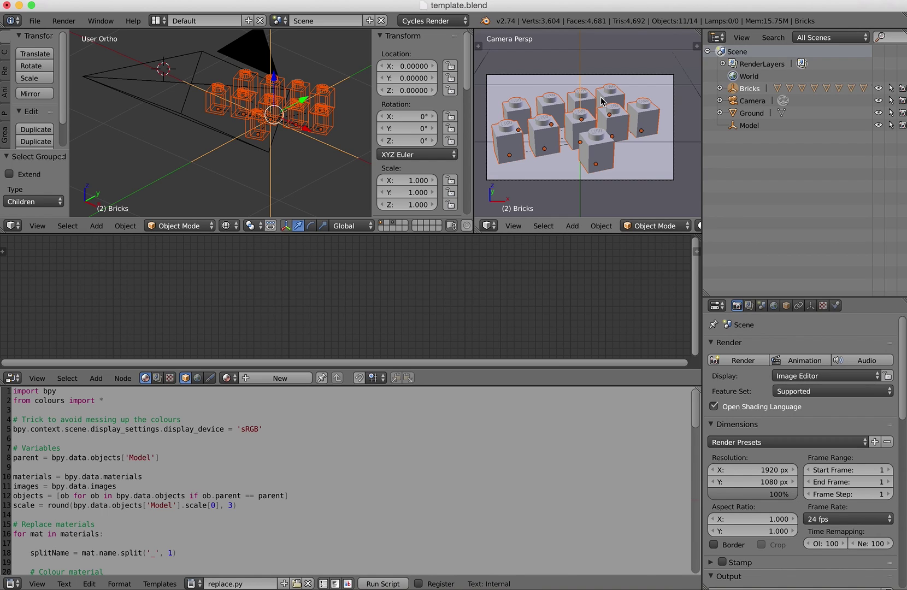
key("x")
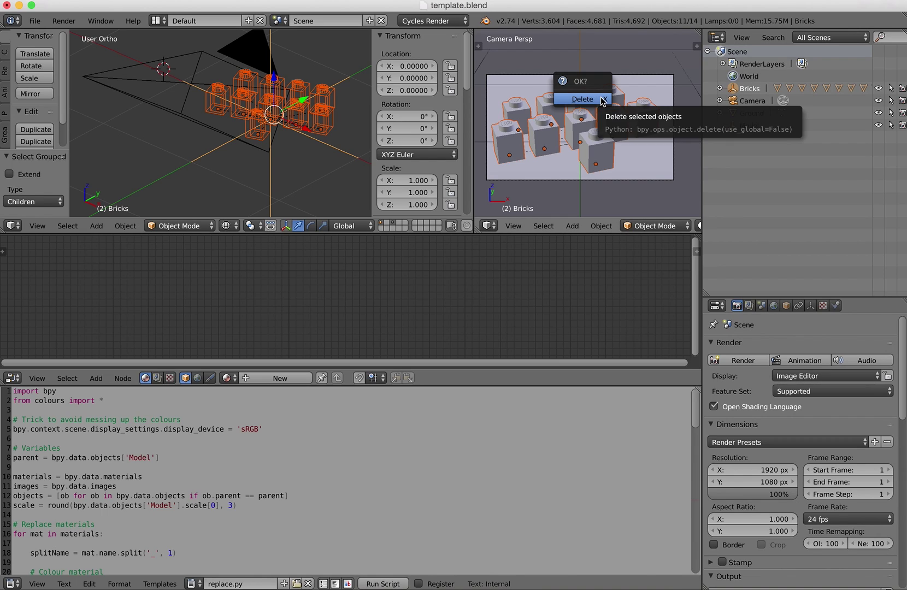
left_click(601, 101)
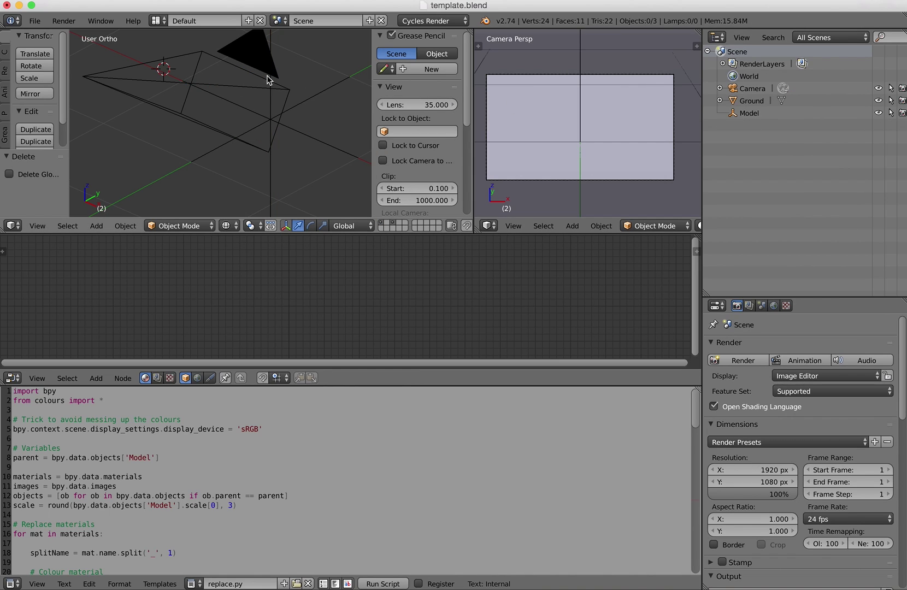
Step: Import Freeco Speeder.dae from Desktop/Tutorial/Freeco Speeder as a COLLADA model
left_click(35, 22)
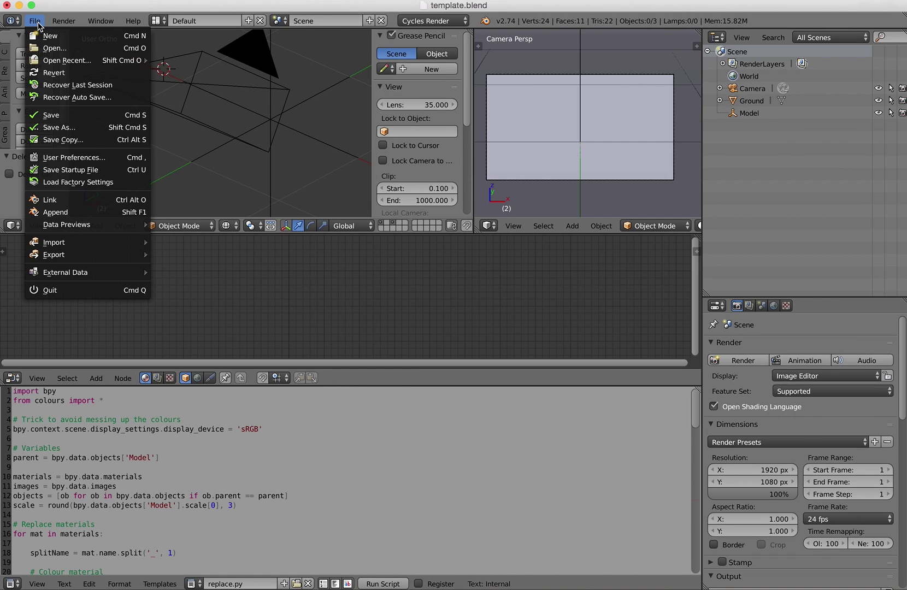
mouse_move(90, 245)
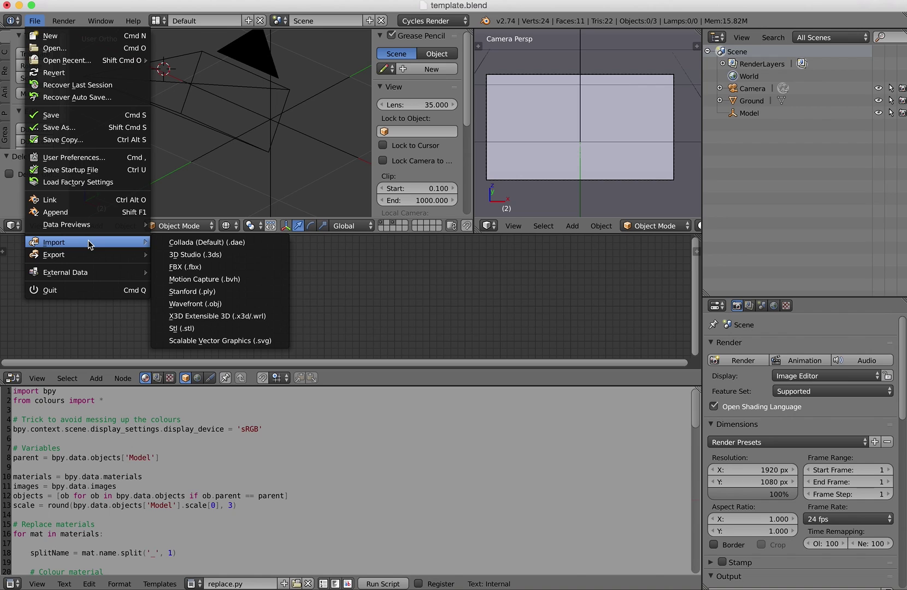
left_click(214, 242)
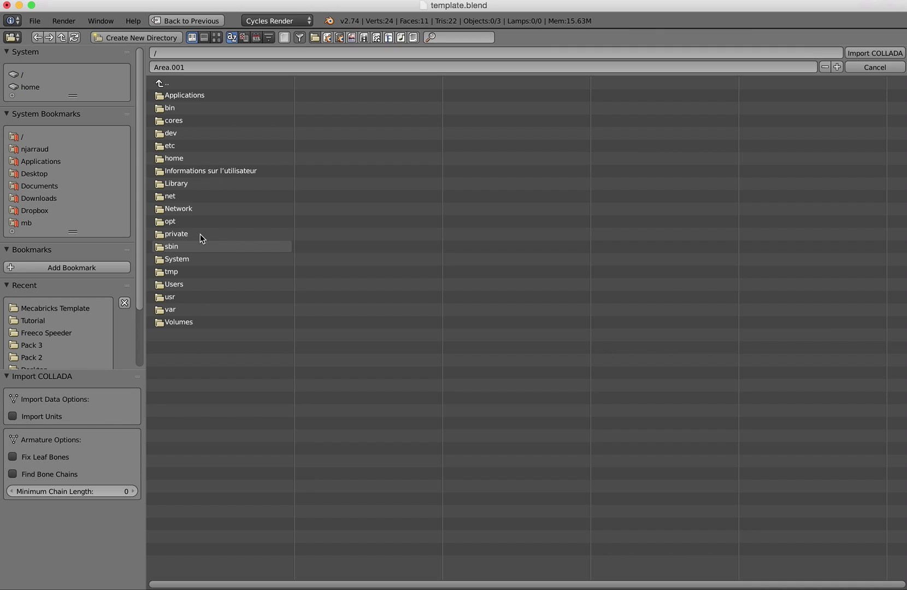
left_click(34, 173)
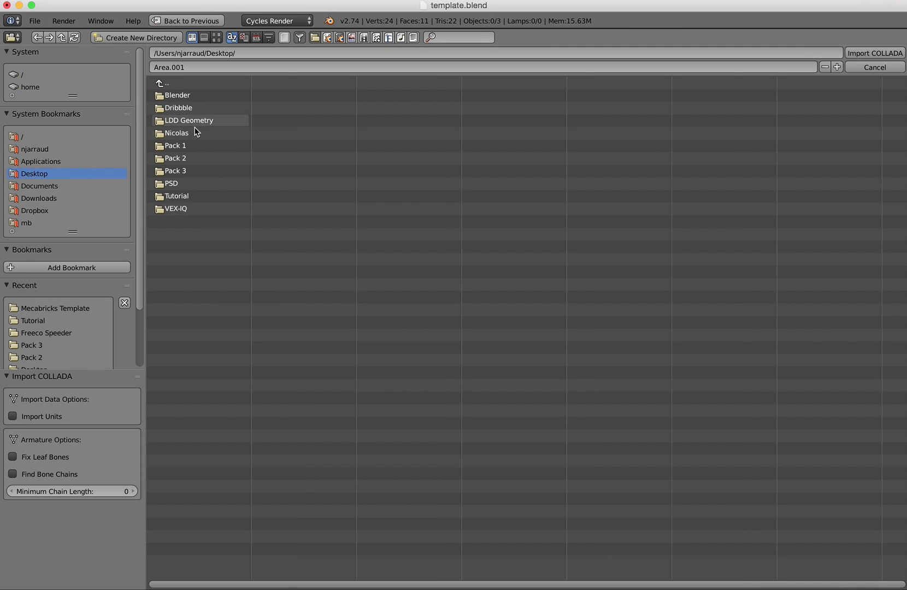
left_click(187, 195)
left_click(200, 93)
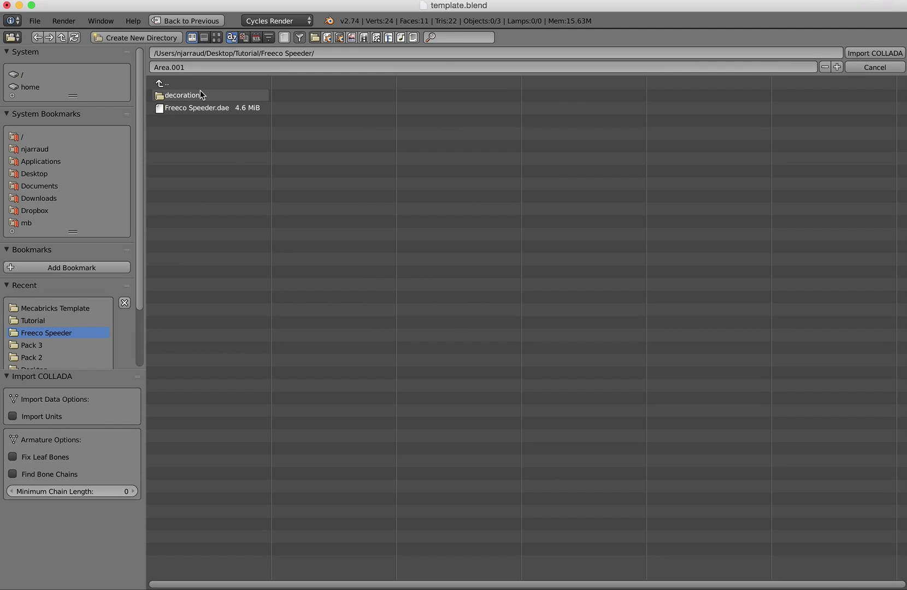
left_click(197, 108)
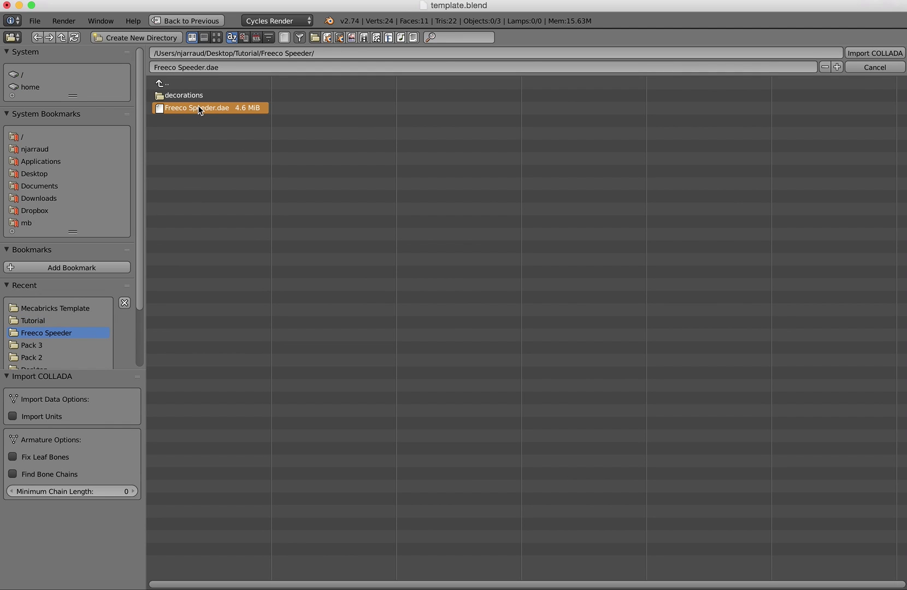
left_click(890, 54)
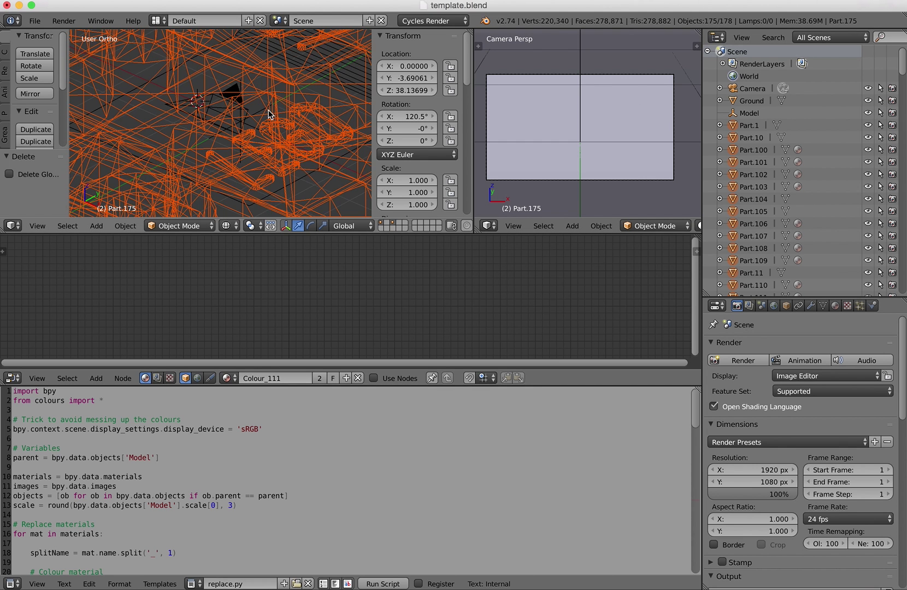
scroll(268, 114, "down", 10)
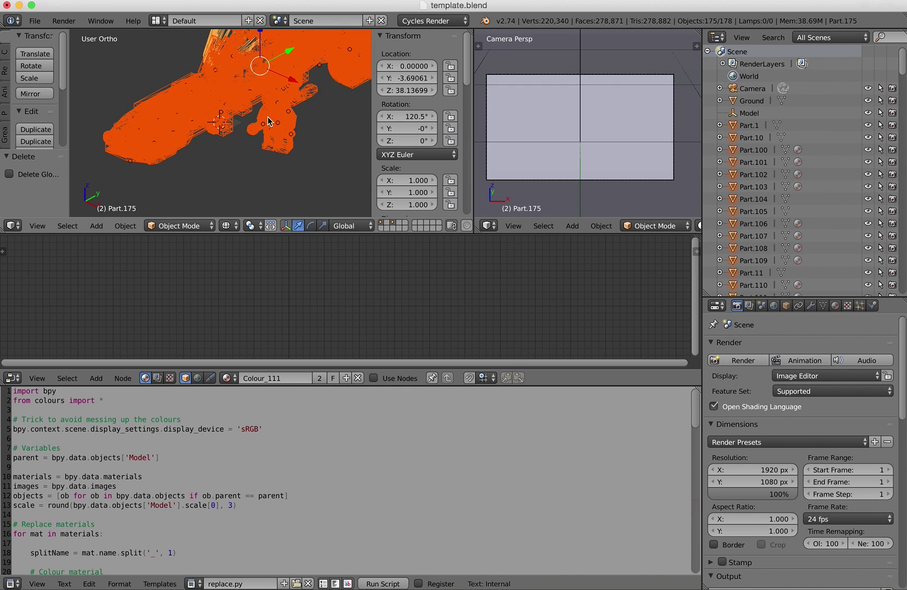
scroll(268, 118, "down", 2)
scroll(268, 118, "up", 4)
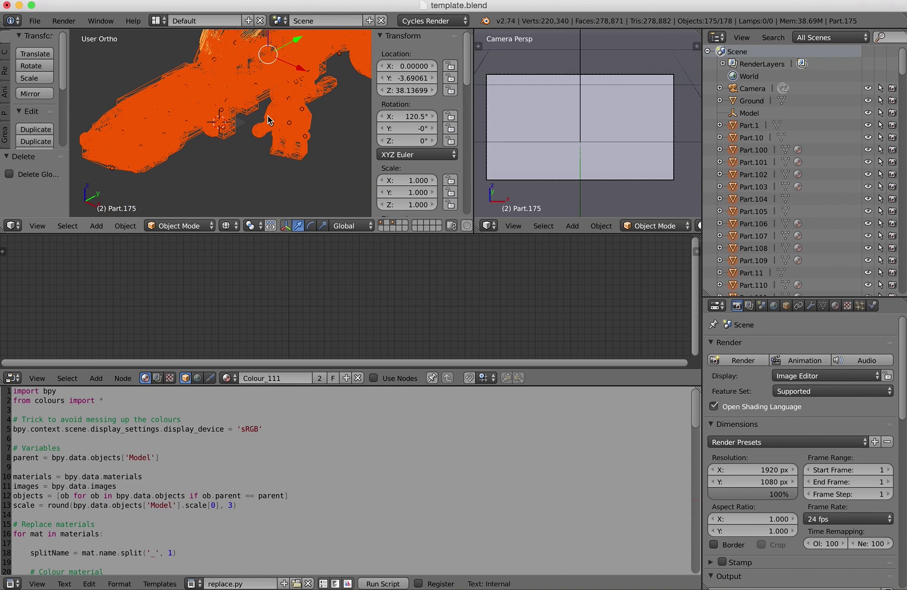
Step: Parent the imported parts to Model with Keep Transform, then select and collapse Model
left_click(734, 116)
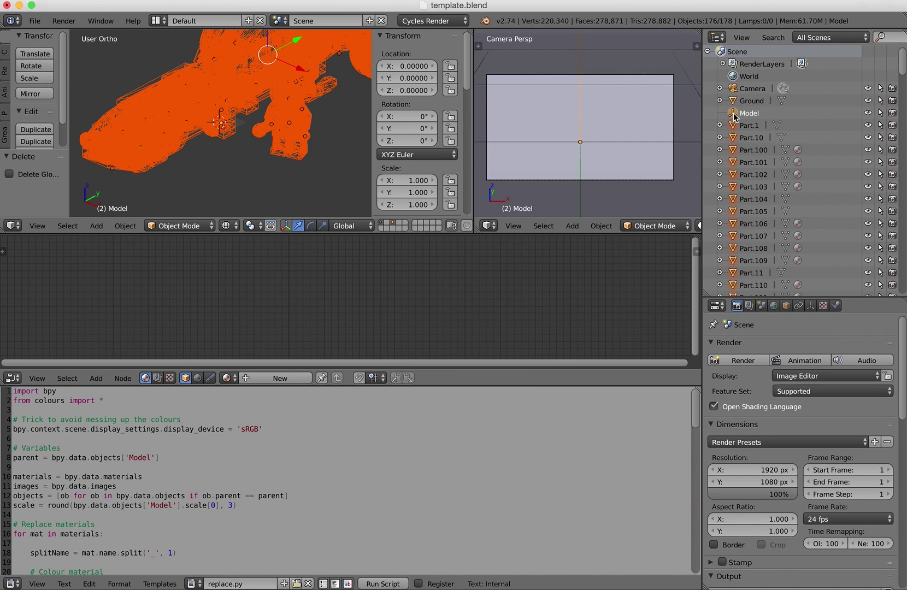
left_click(129, 226)
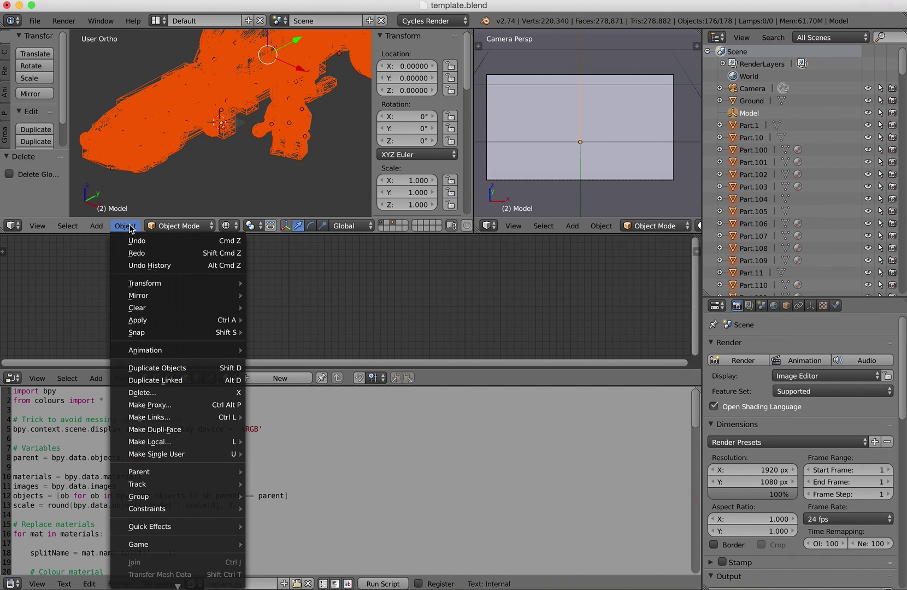
mouse_move(229, 472)
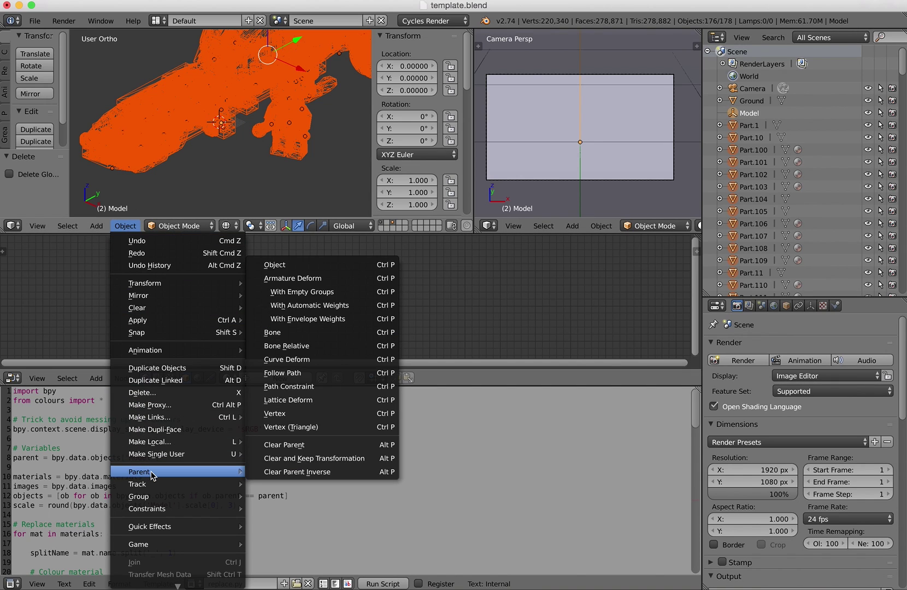
left_click(313, 264)
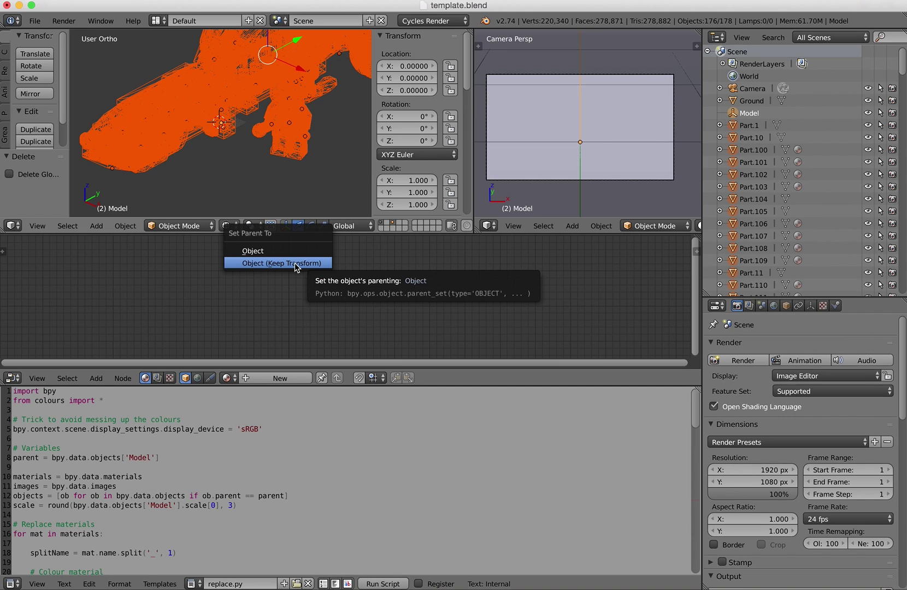
left_click(295, 263)
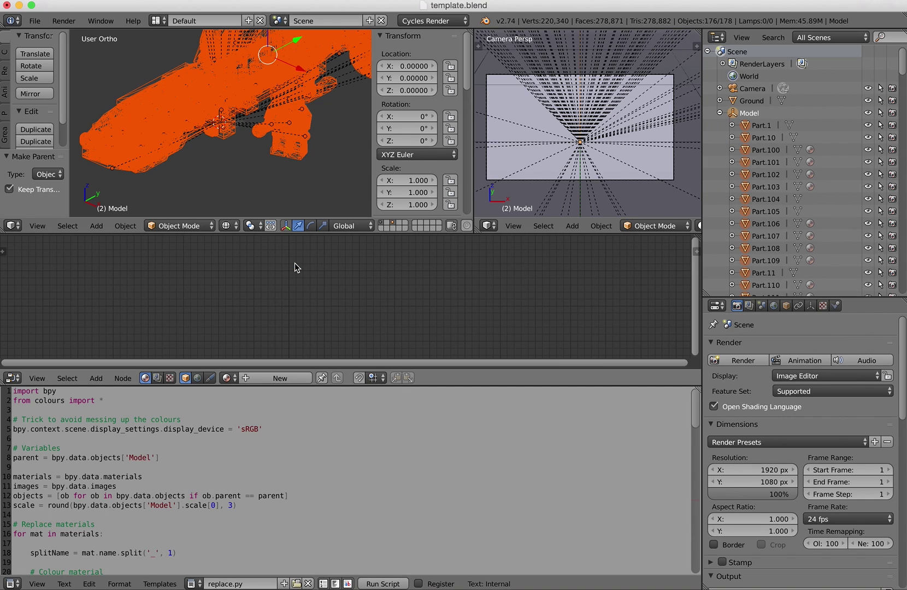
left_click(745, 113)
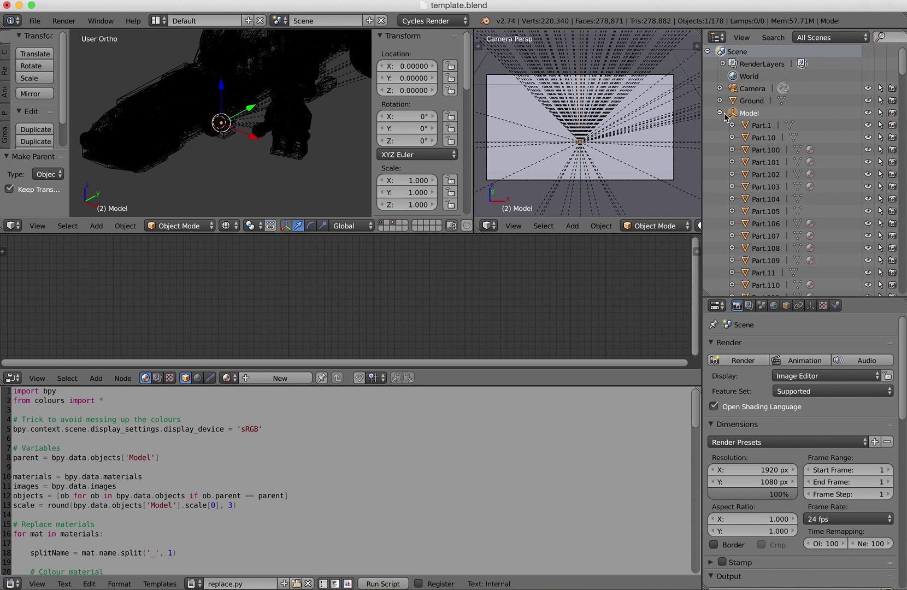
left_click(720, 114)
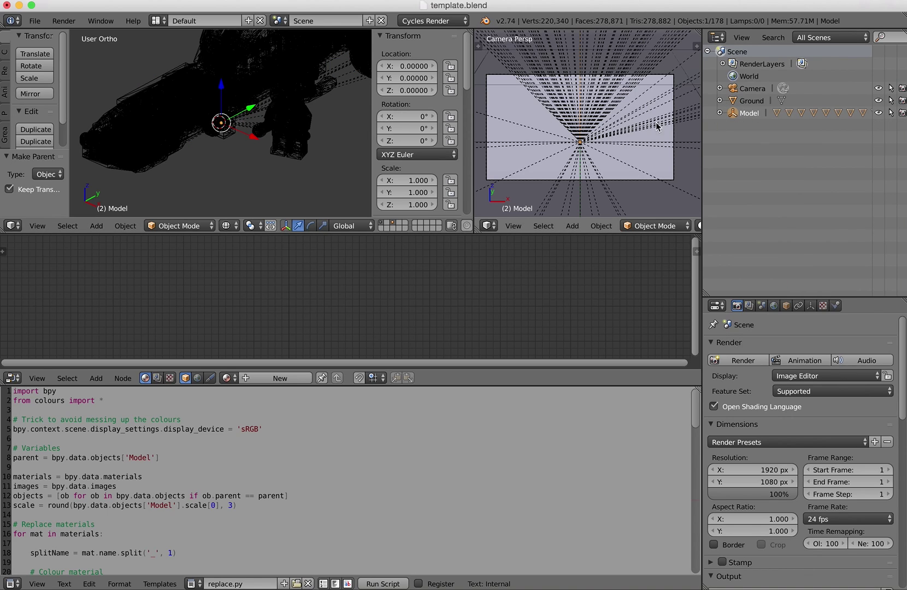
Step: Turn off Relationship Lines in the side viewport's Display settings
scroll(249, 112, "up", 2)
scroll(399, 108, "down", 4)
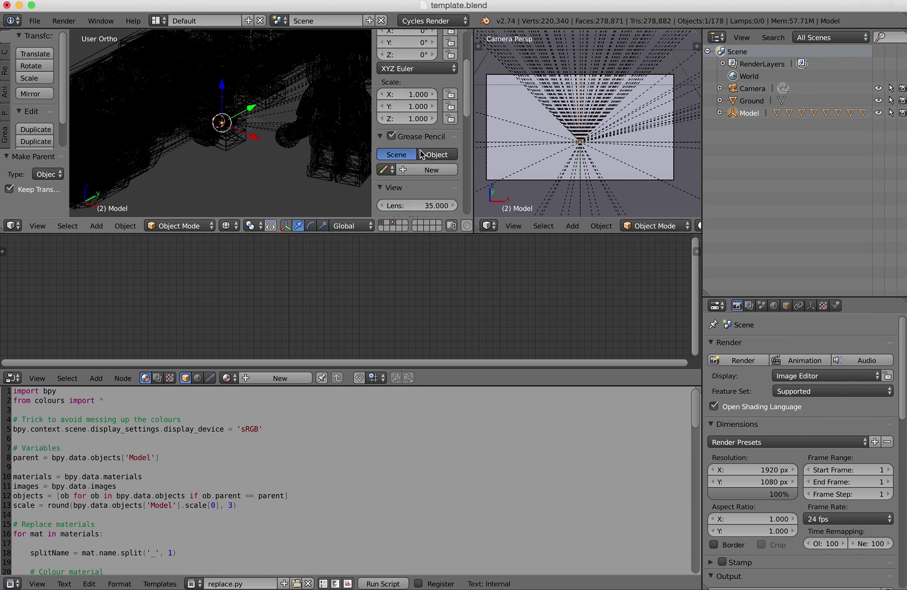
scroll(422, 155, "down", 8)
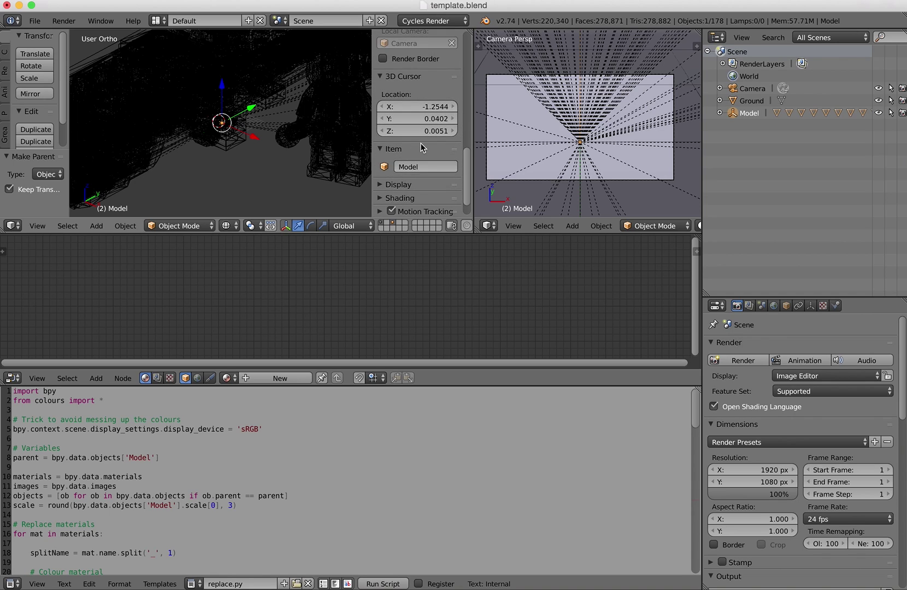
scroll(420, 146, "down", 1)
left_click(382, 162)
scroll(383, 163, "down", 3)
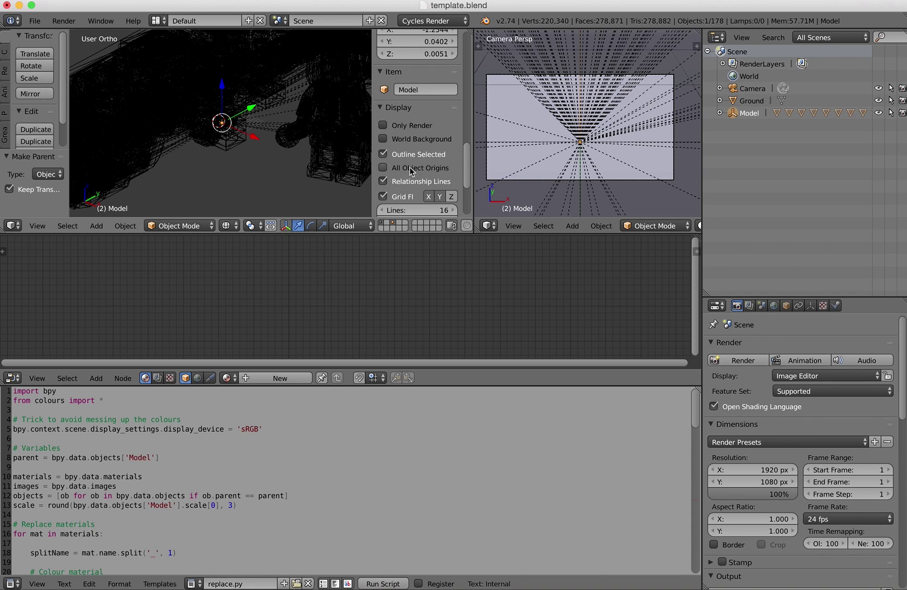
left_click(383, 182)
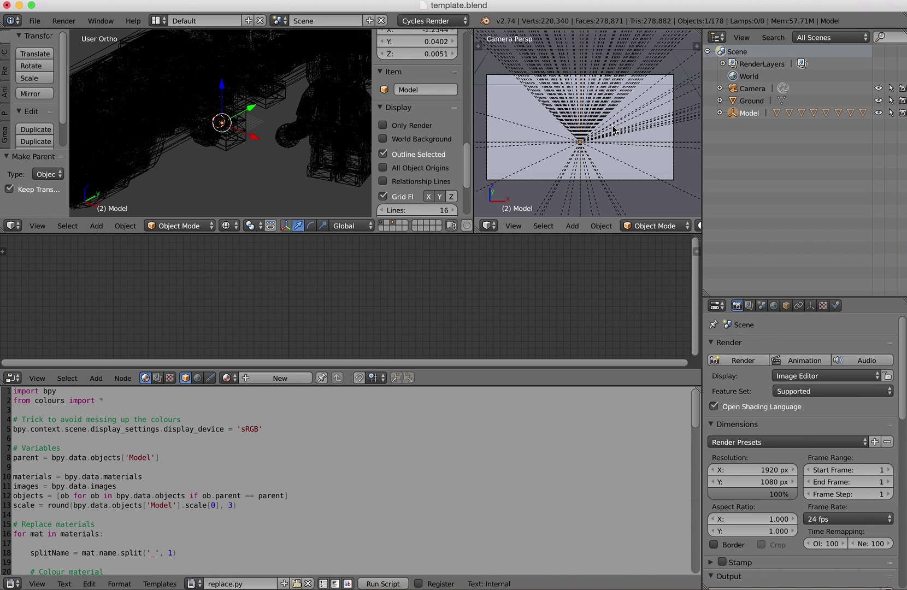
Step: Turn off Relationship Lines in the camera view's sidebar and close the sidebar
key("n")
scroll(626, 137, "down", 8)
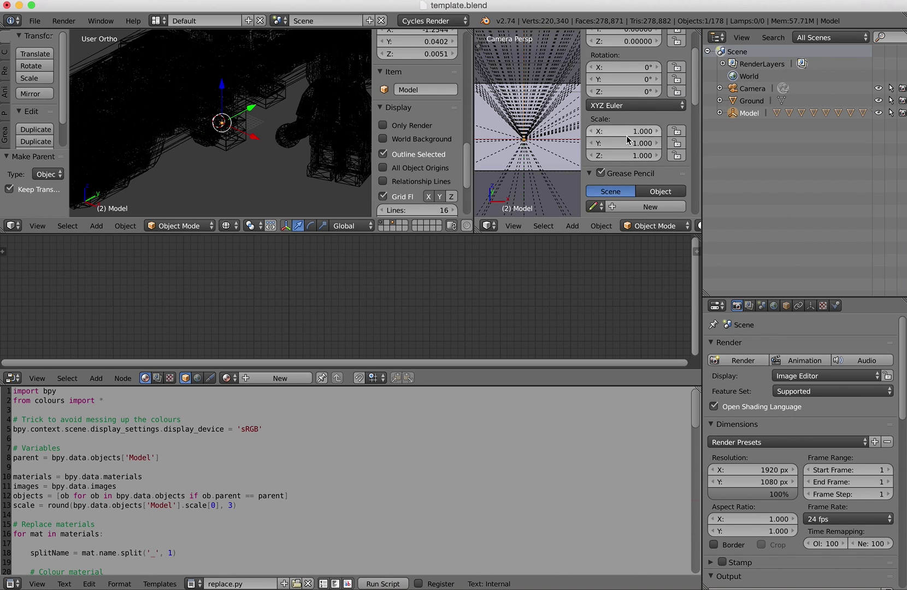
scroll(626, 136, "down", 7)
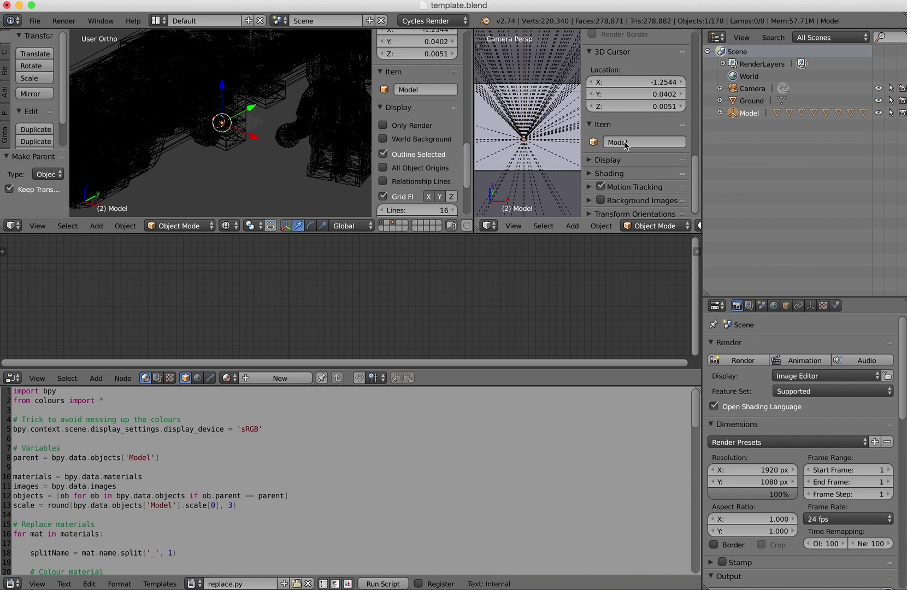
scroll(591, 159, "down", 5)
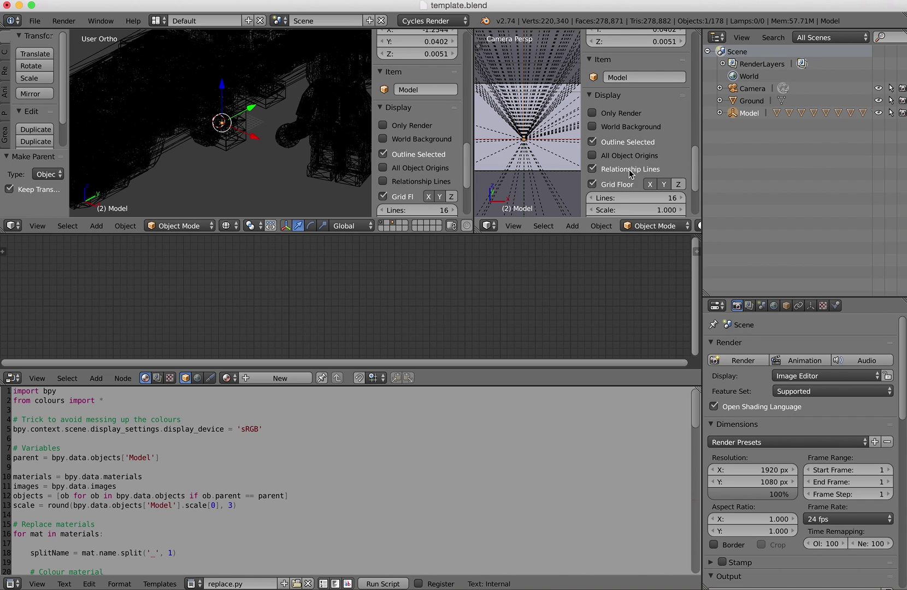
left_click(591, 169)
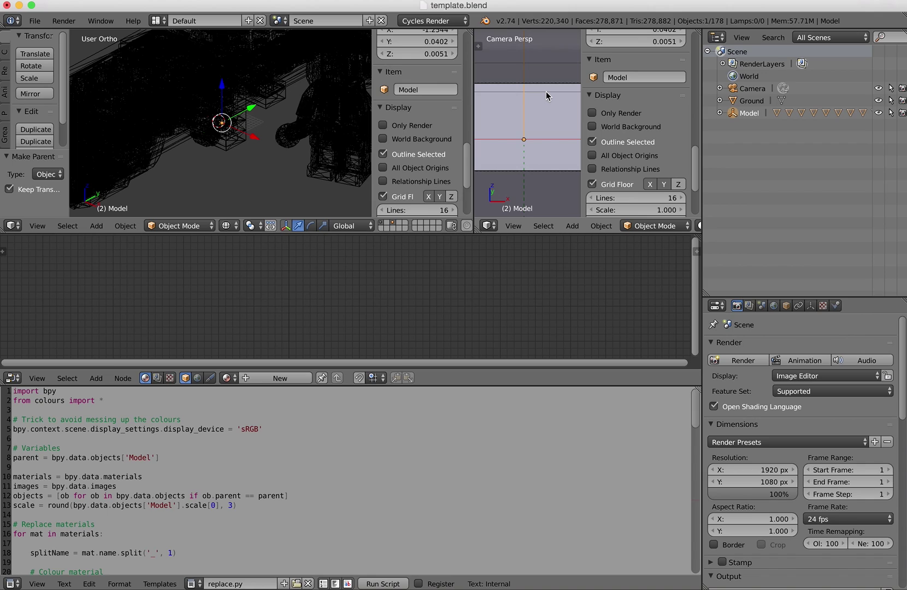
key("n")
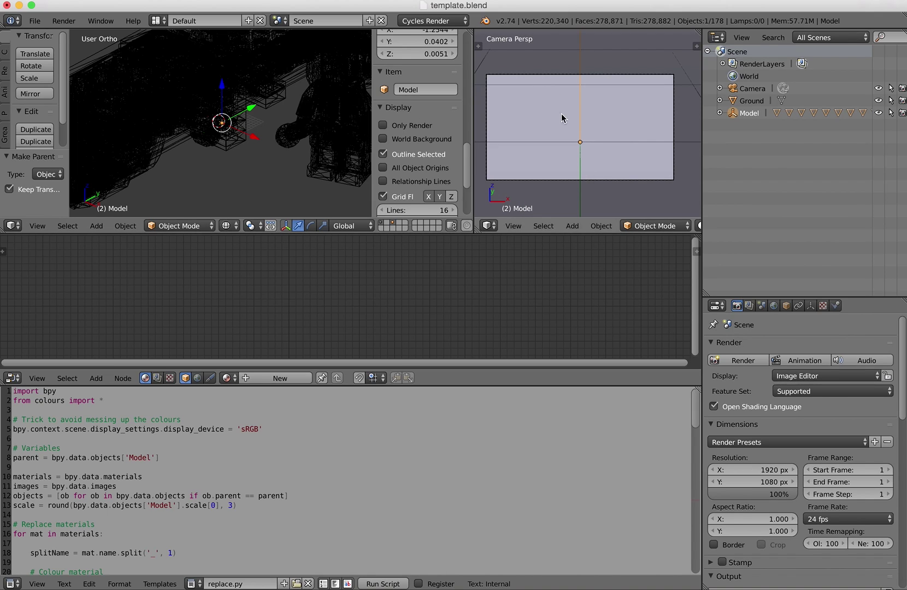
Step: Repeatedly scale the Model down toward 0.004 so the speeder fits the camera frame
scroll(571, 115, "down", 5)
scroll(568, 115, "up", 3)
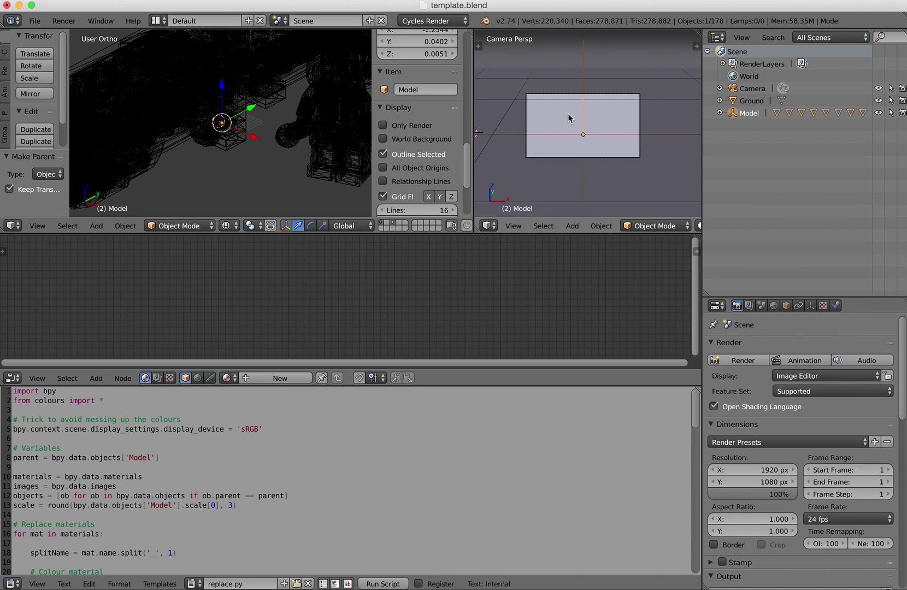
scroll(625, 119, "up", 2)
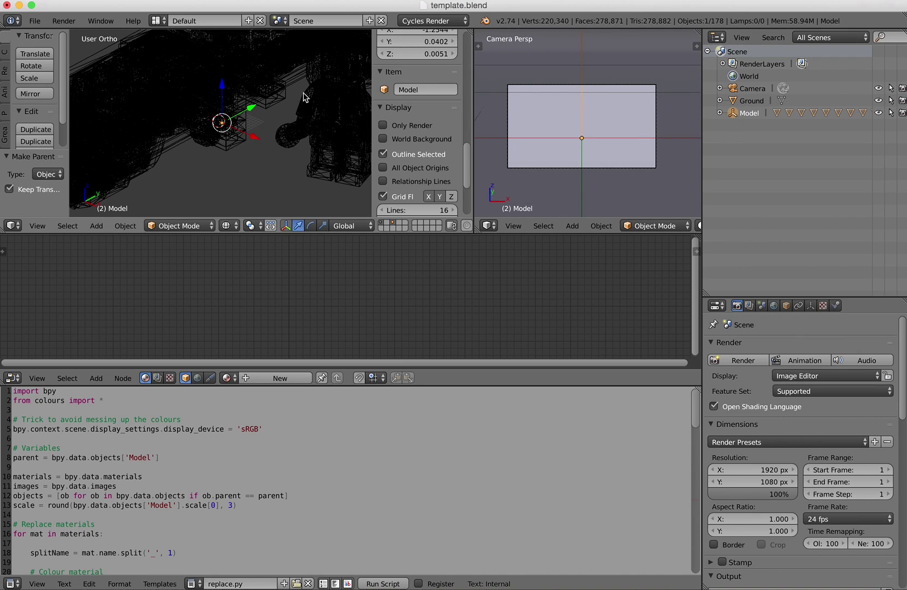
scroll(432, 98, "up", 10)
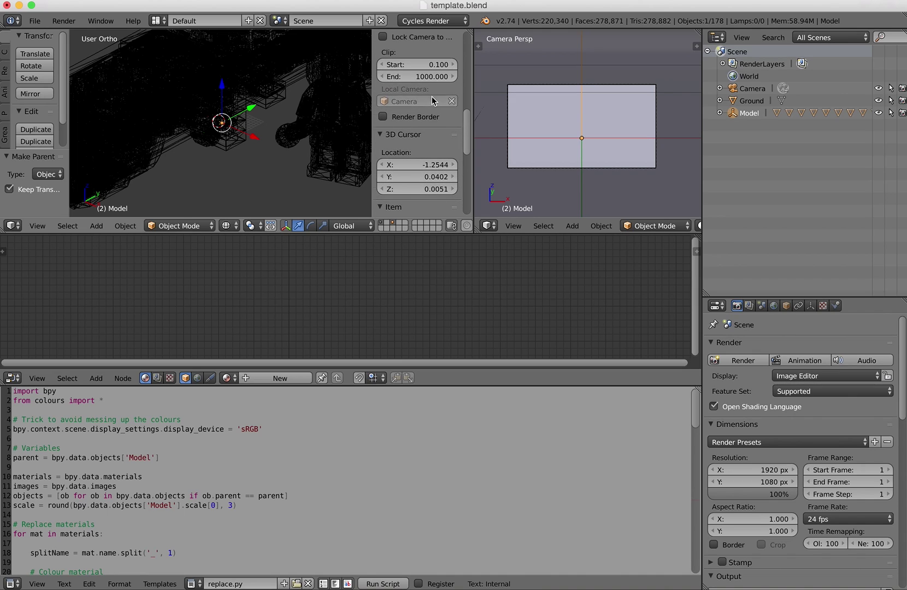
scroll(431, 97, "up", 3)
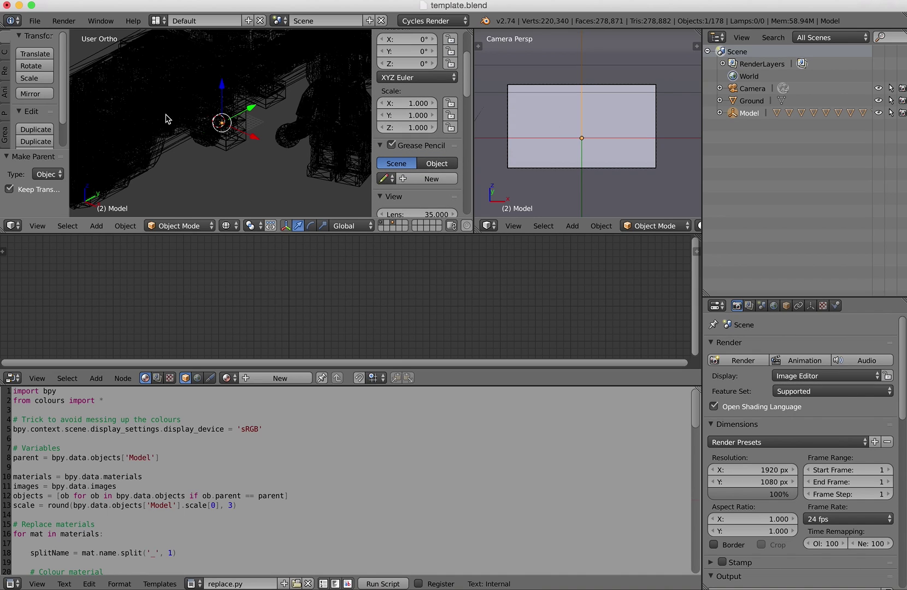
key("s")
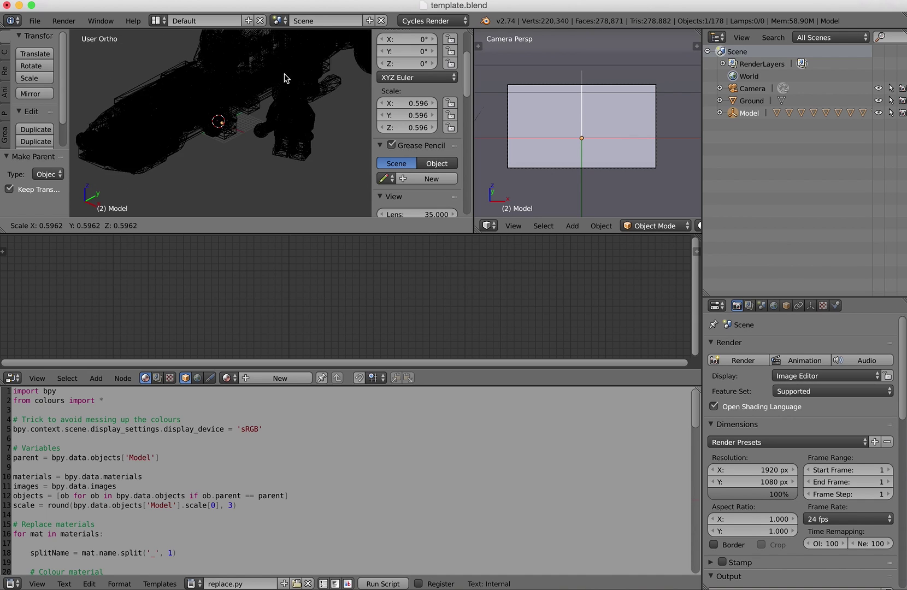
left_click(241, 118)
key("s")
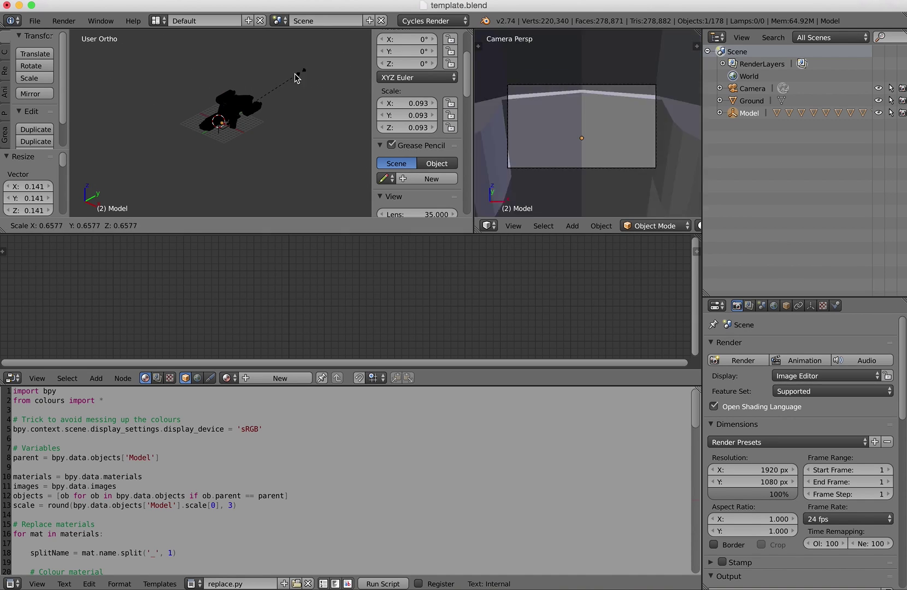
left_click(261, 98)
scroll(306, 82, "up", 5)
key("s")
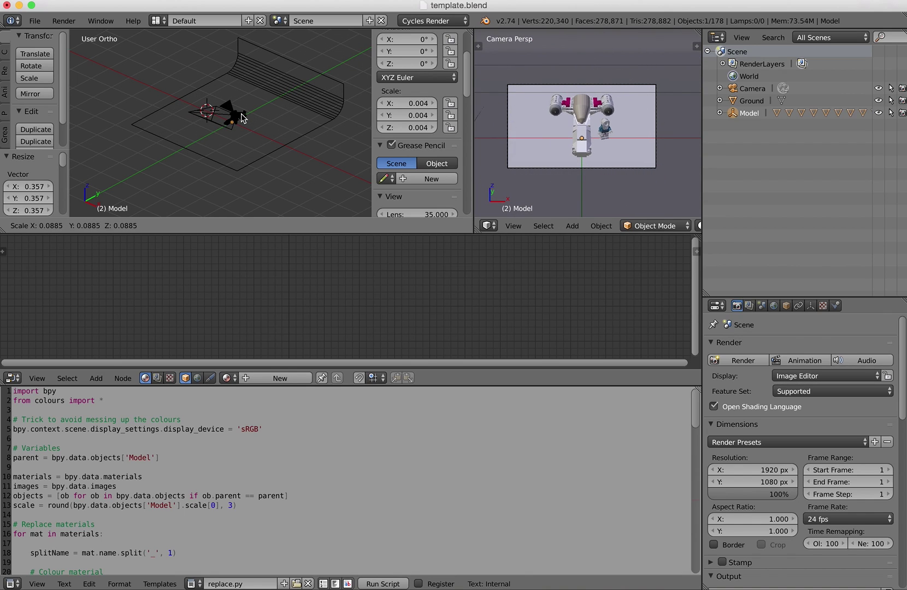
Step: Turn the speeder to about -50° around Z and nudge it slightly along X in the camera frame
left_click(241, 118)
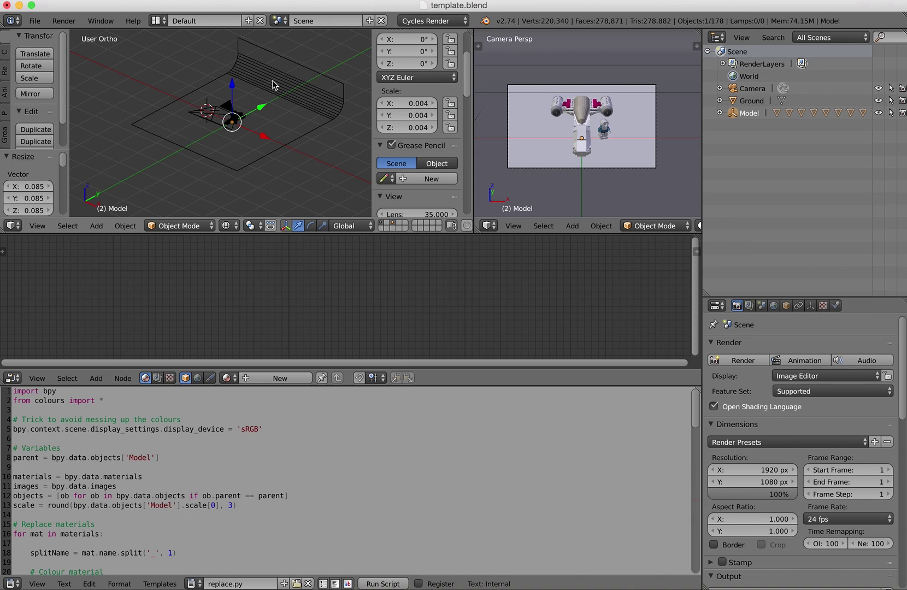
scroll(423, 89, "up", 4)
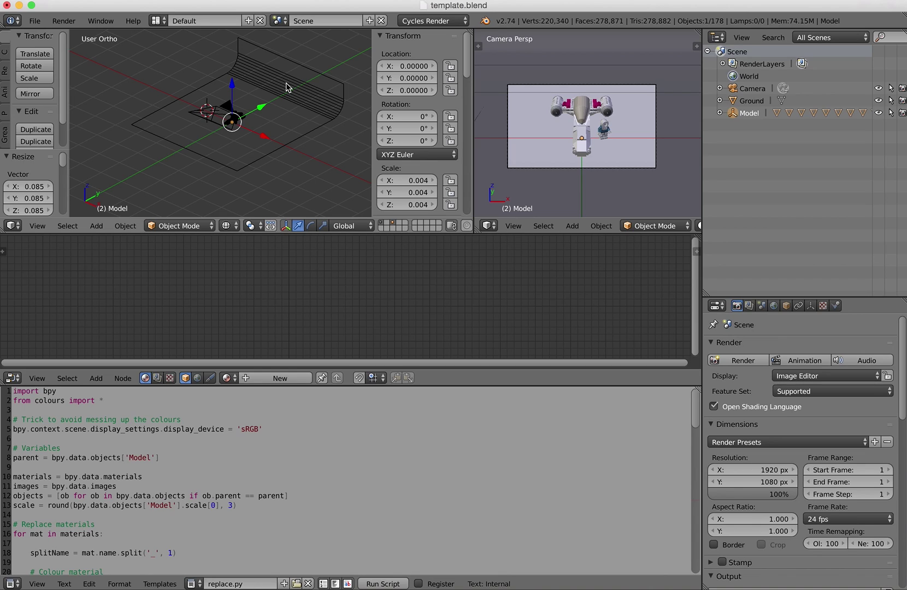
key("r")
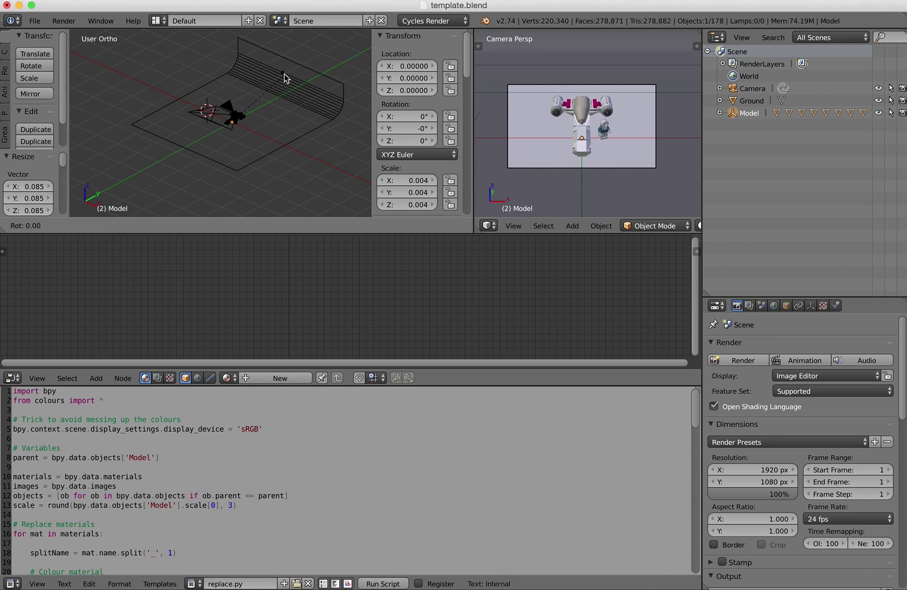
key("z")
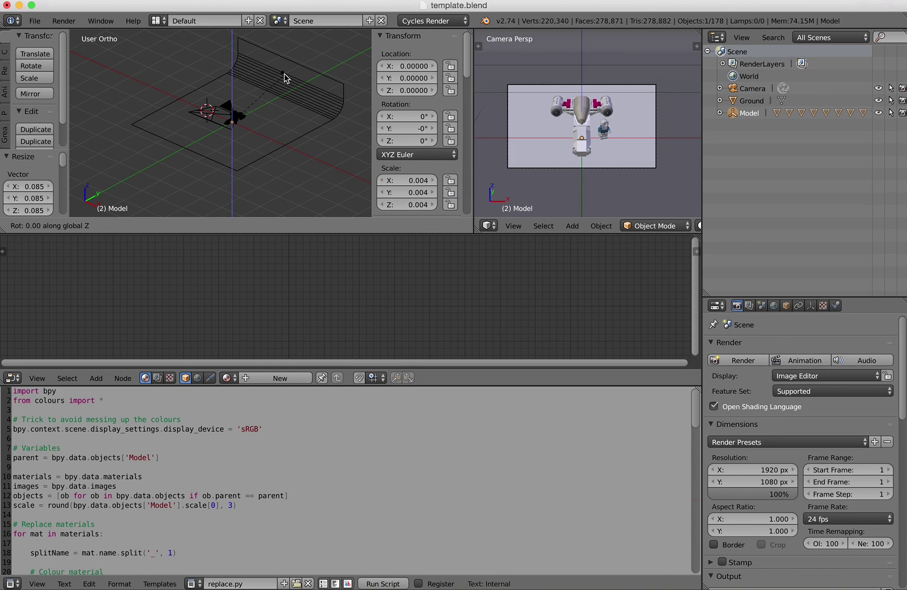
left_click(287, 152)
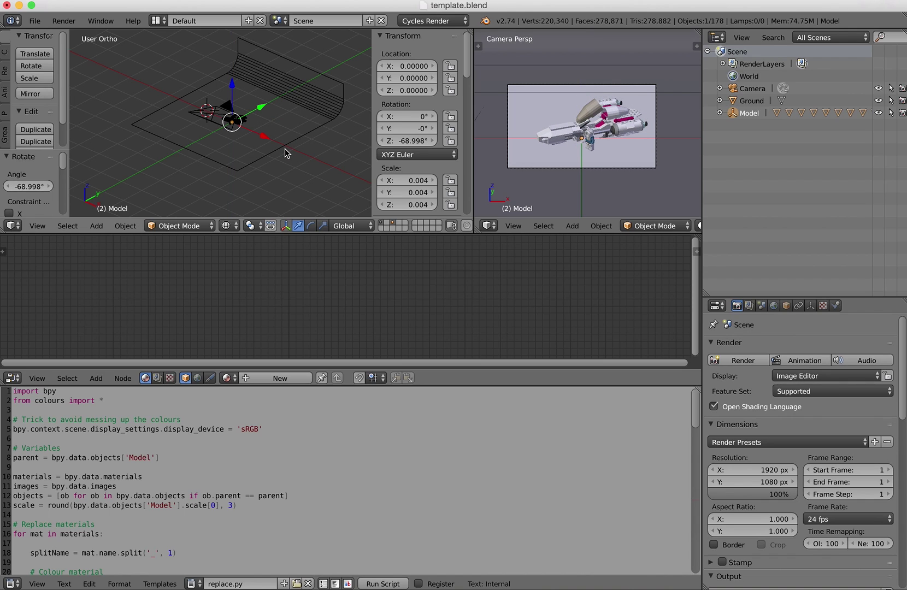
left_click_drag(265, 137, 263, 141)
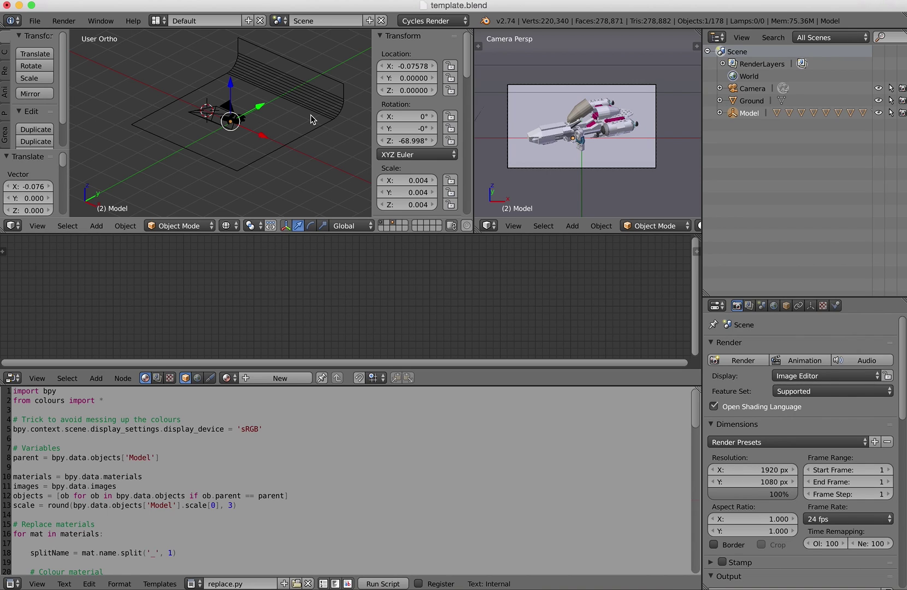
key("r")
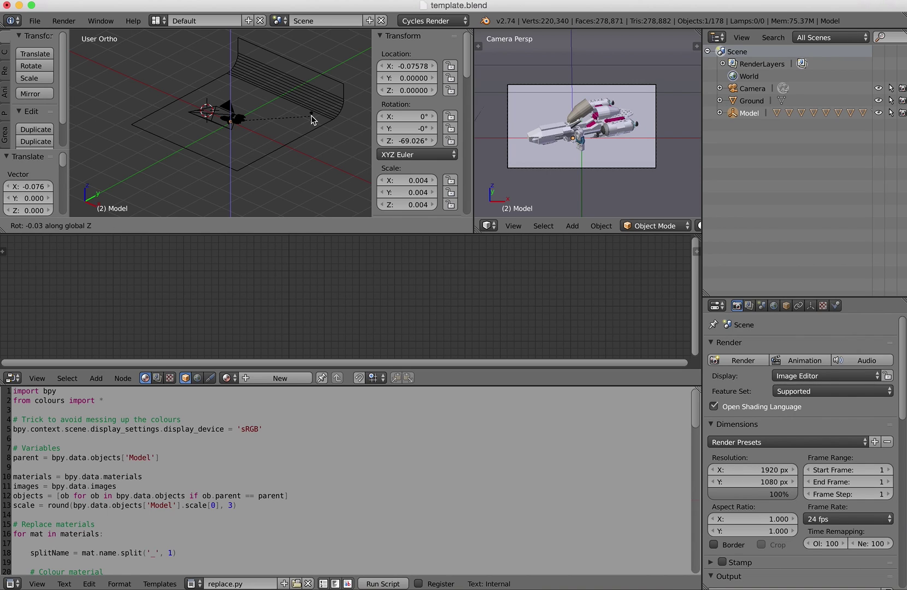
left_click(312, 91)
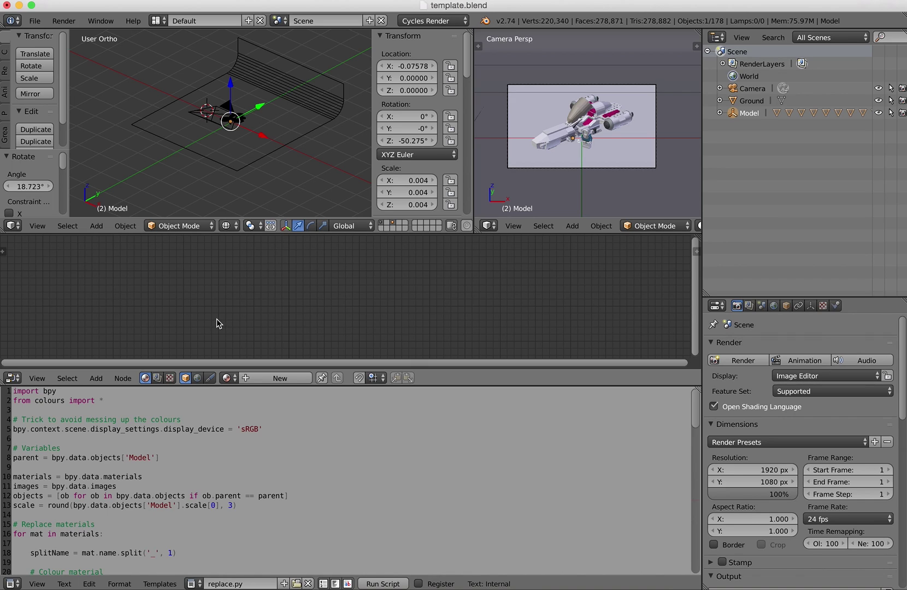
Step: Load studio032.exr from the Tutorial folder into the world's Environment Texture node
left_click(197, 378)
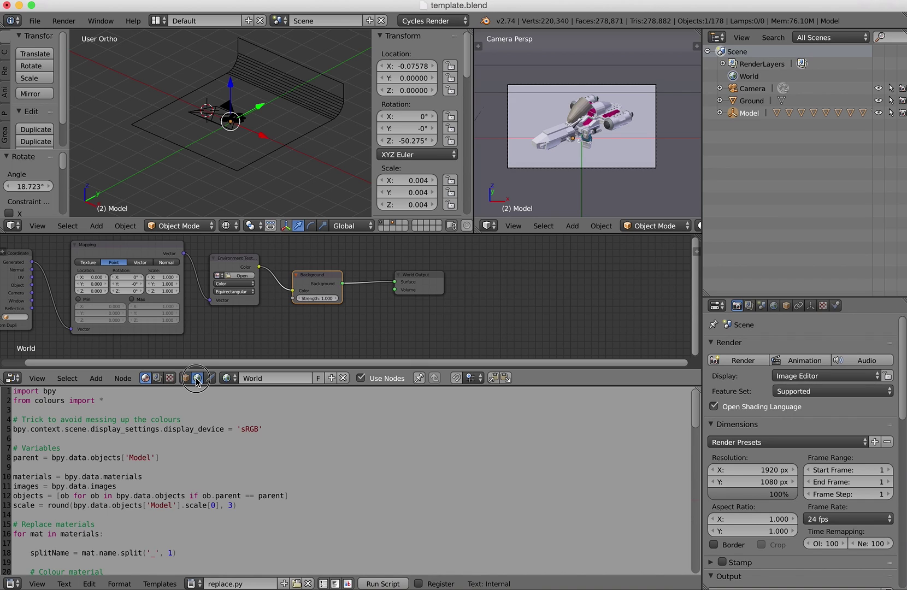
middle_click_drag(265, 323, 392, 304)
scroll(392, 304, "up", 3)
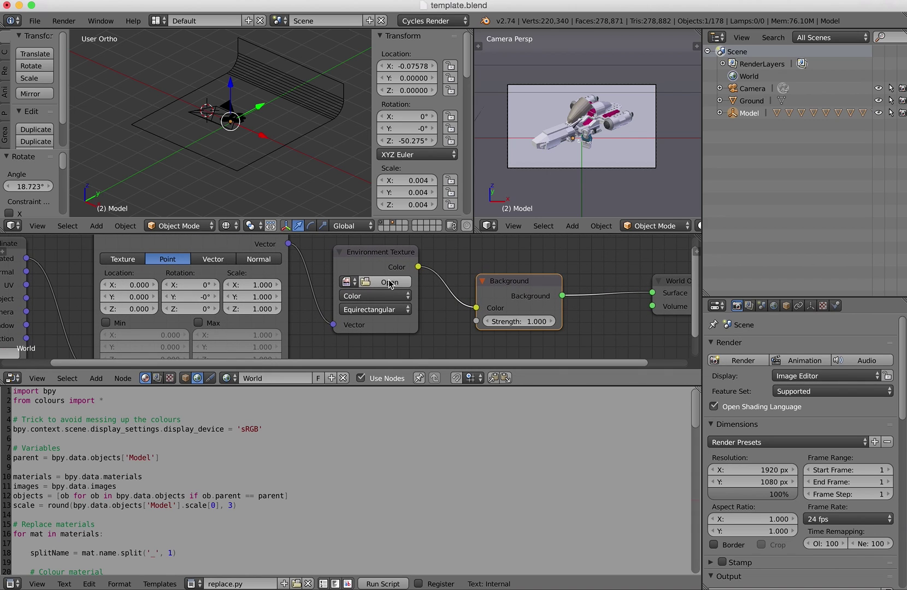
left_click(389, 282)
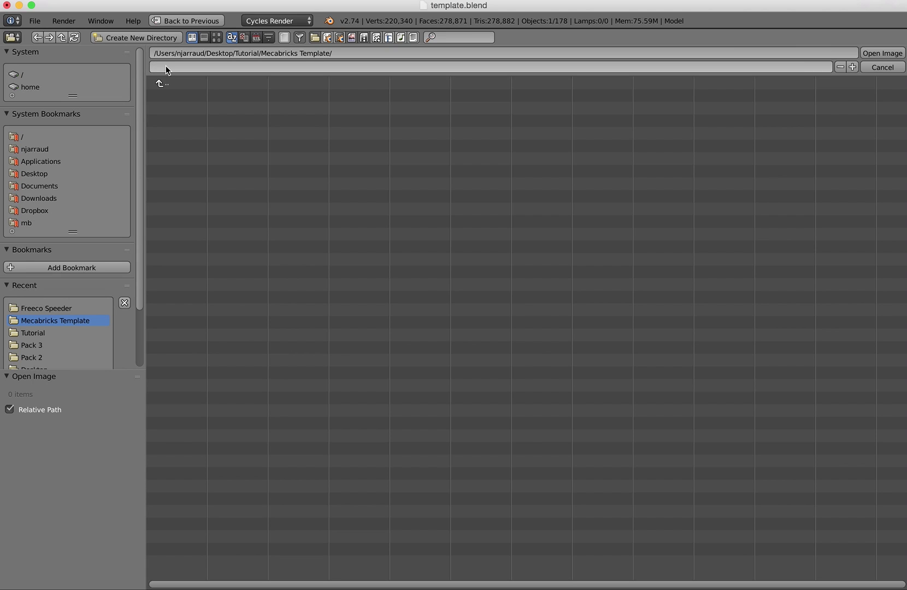
left_click(181, 82)
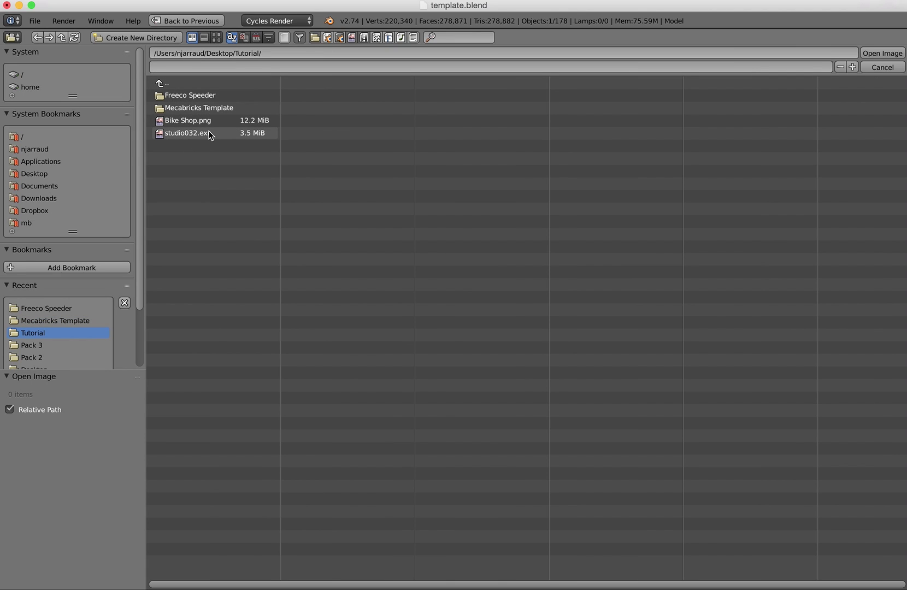
left_click(193, 134)
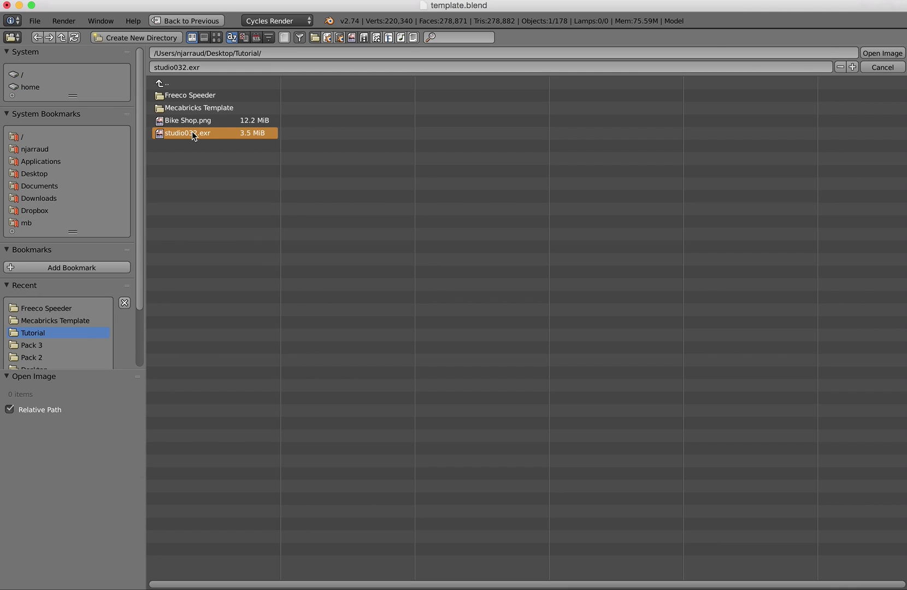
left_click(881, 55)
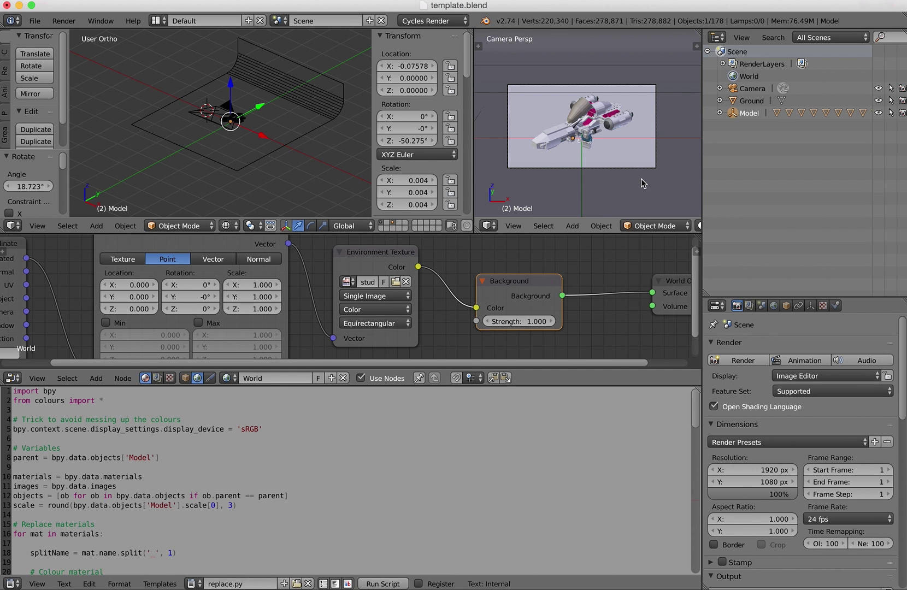
Step: Switch the camera viewport to Rendered shading and return it to camera view with Numpad 0
scroll(645, 227, "right", 5)
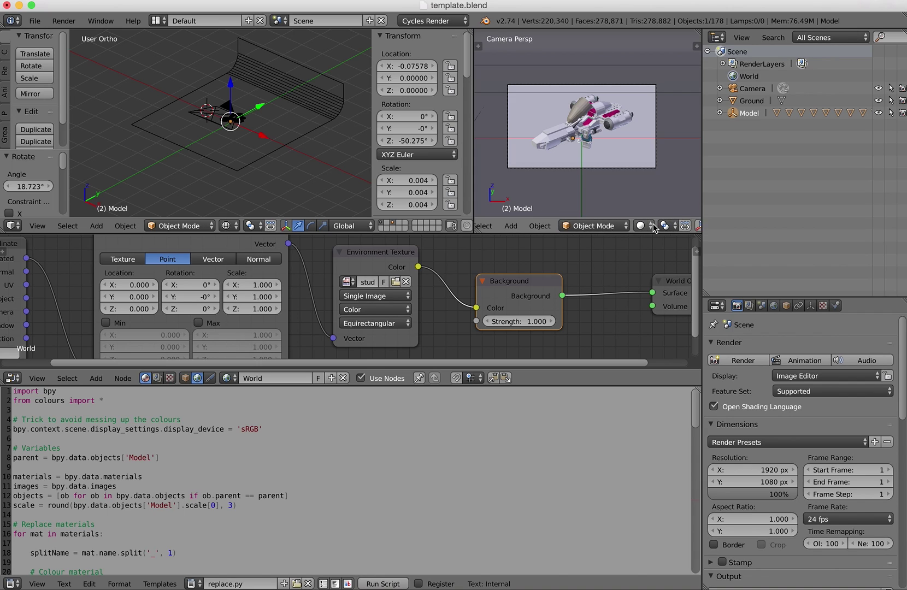
scroll(645, 227, "right", 1)
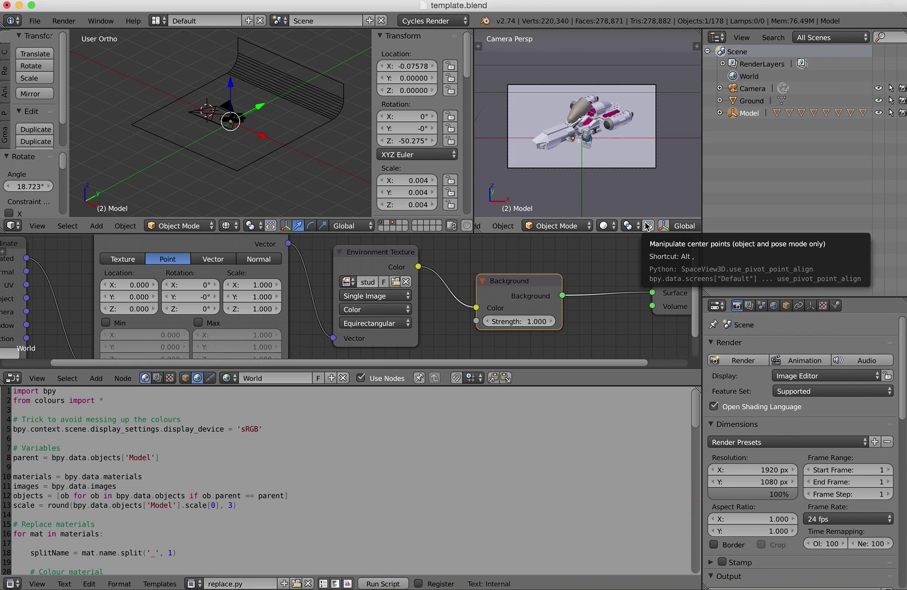
left_click(605, 225)
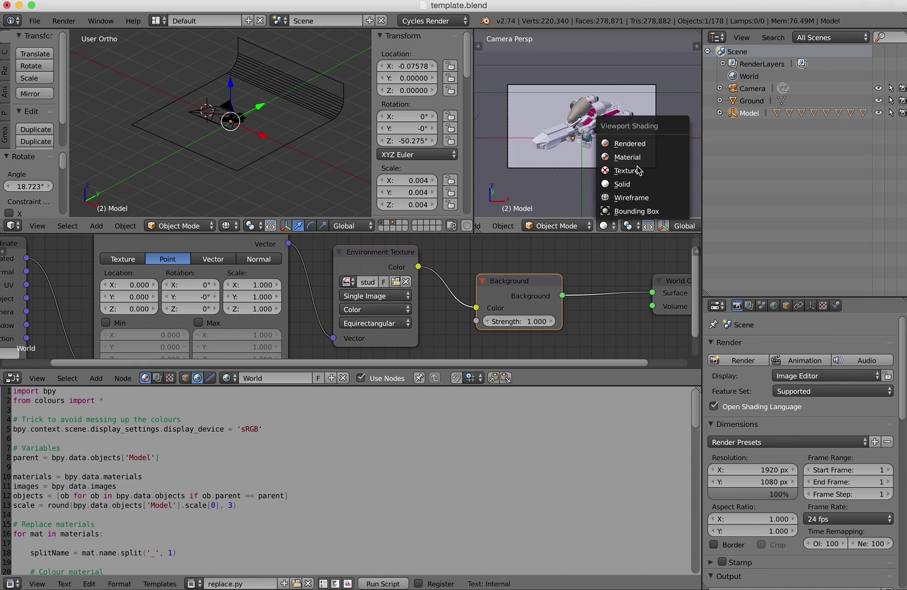
left_click(639, 144)
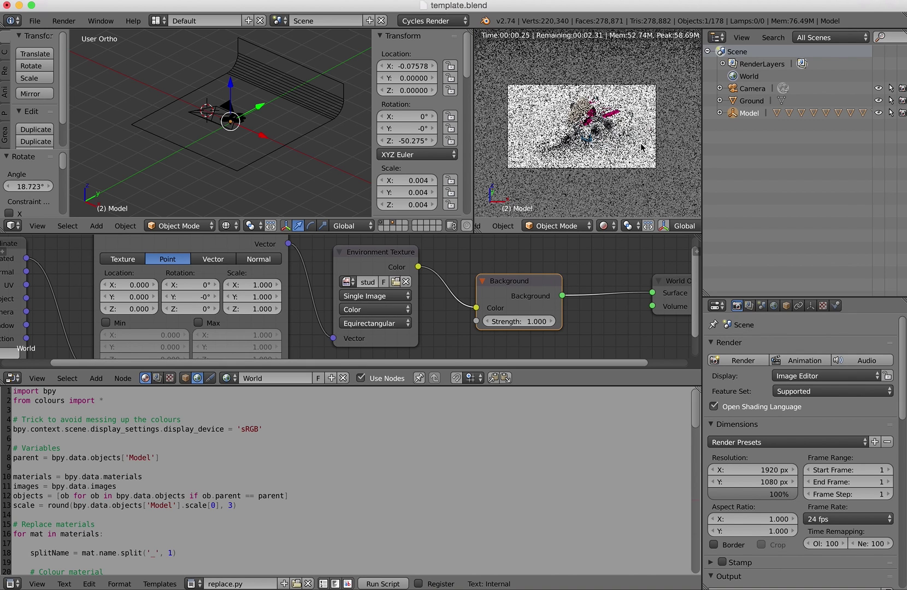
scroll(621, 112, "up", 2)
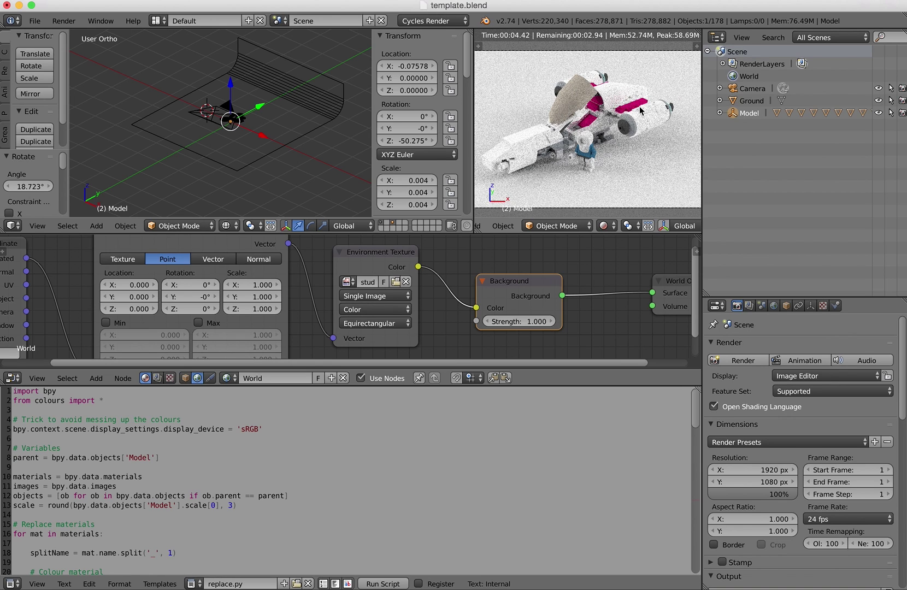
key("KP_0")
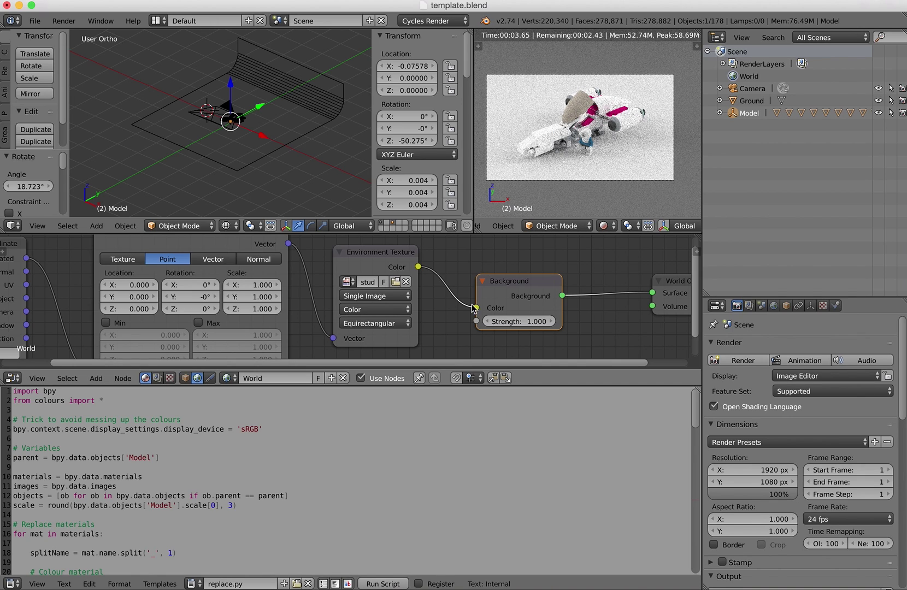
Step: Run the replace.py script so the preview re-renders the speeder with Mecabricks materials
left_click(386, 583)
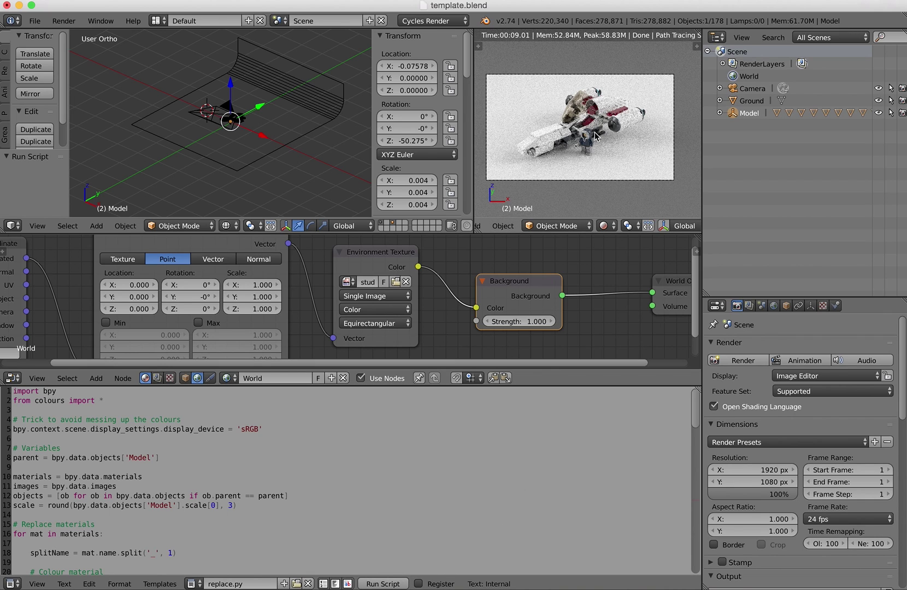
scroll(596, 134, "up", 3)
scroll(597, 134, "down", 3)
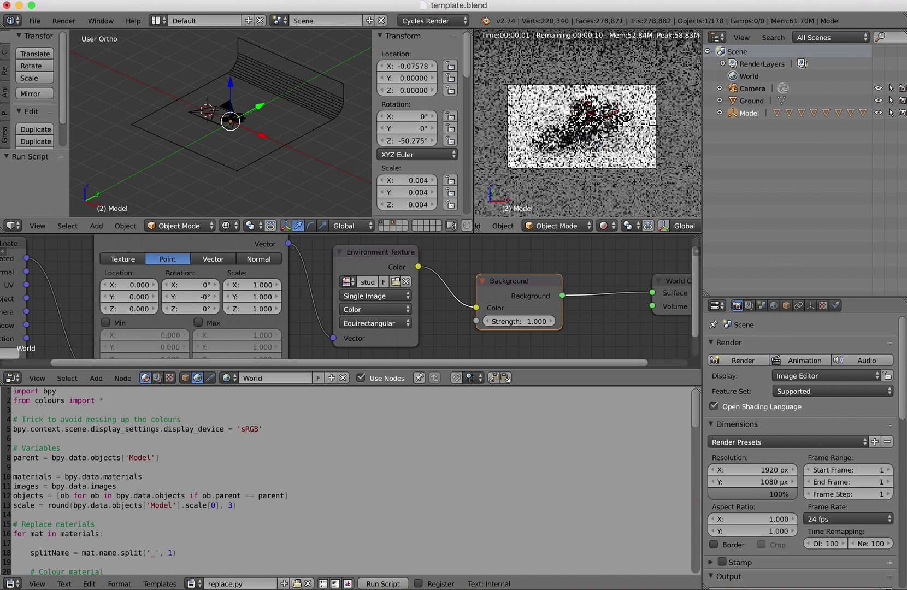
Step: Switch the viewport back to Solid shading and check the 1920×1080 PNG RGBA render settings
left_click(605, 226)
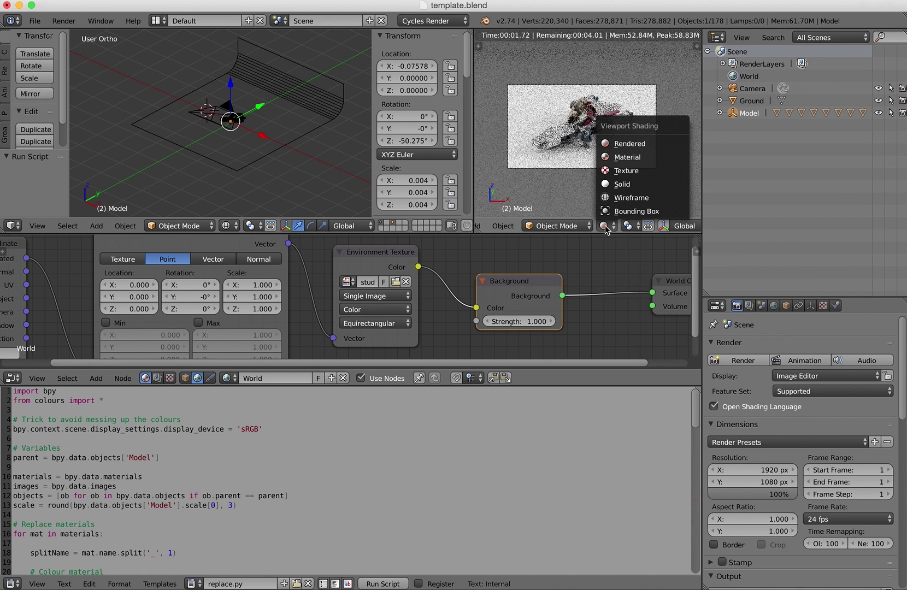
left_click(639, 186)
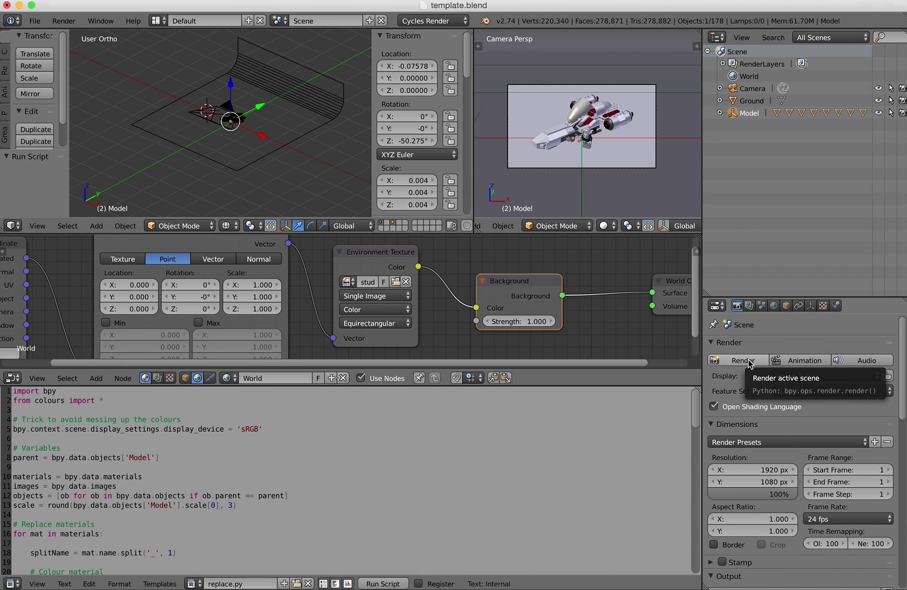
scroll(789, 451, "down", 4)
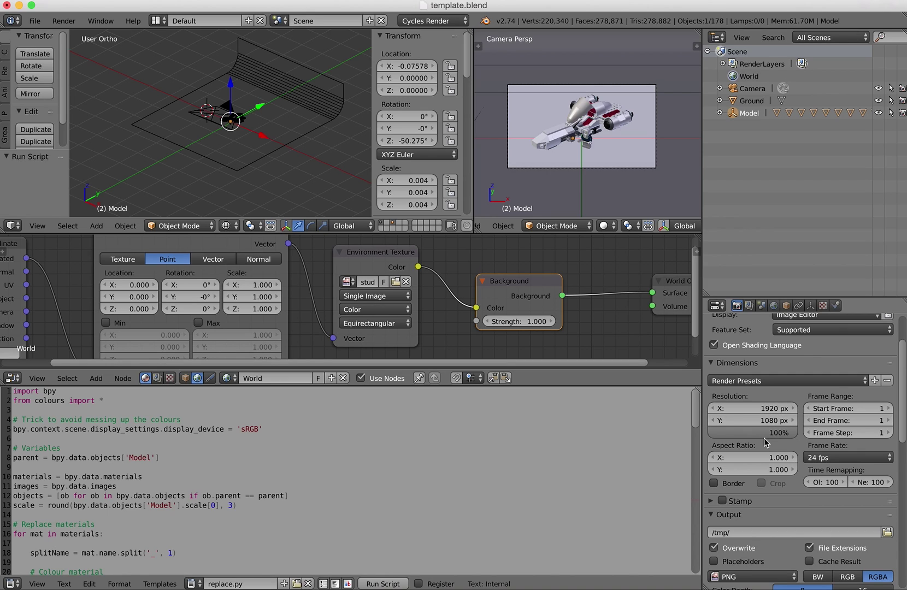
scroll(762, 430, "down", 5)
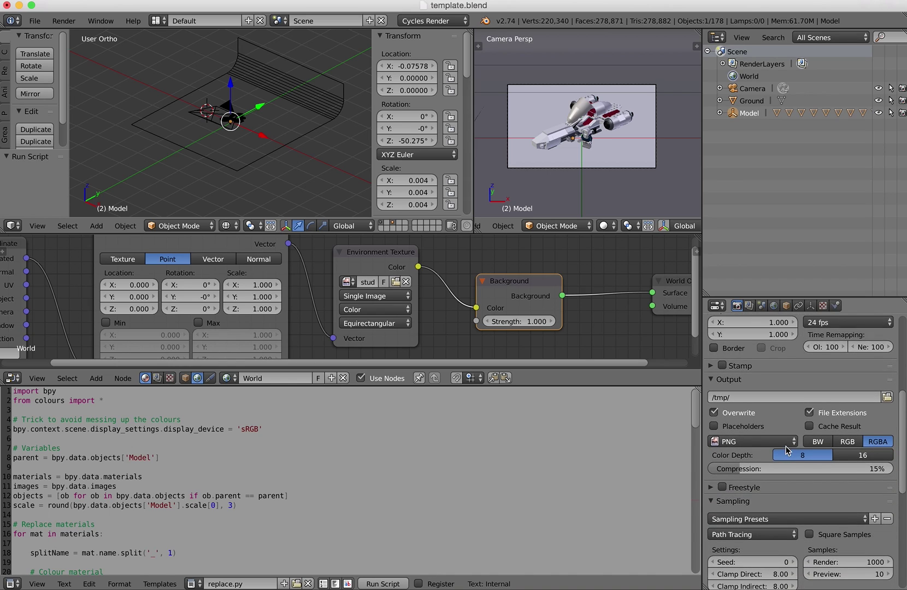
scroll(786, 449, "down", 4)
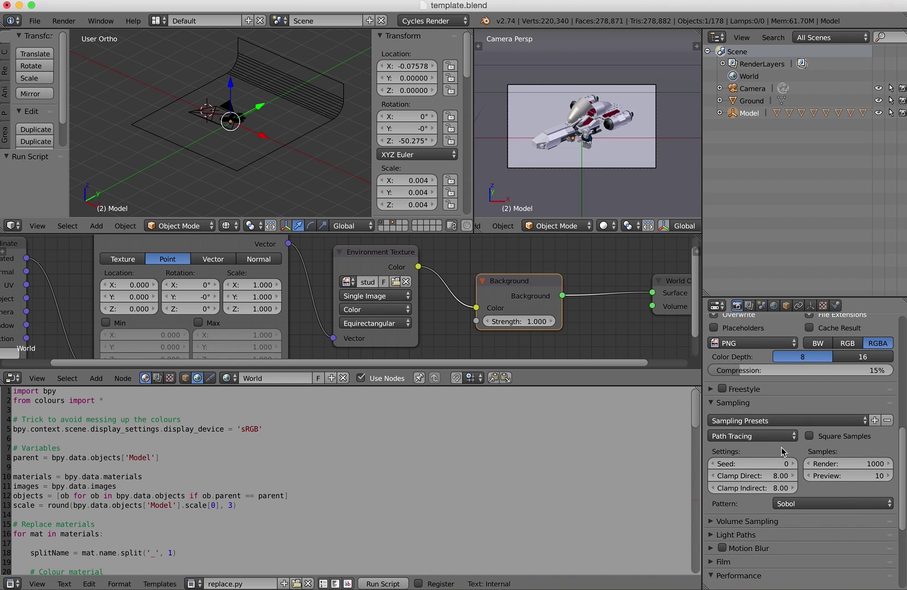
scroll(861, 462, "down", 5)
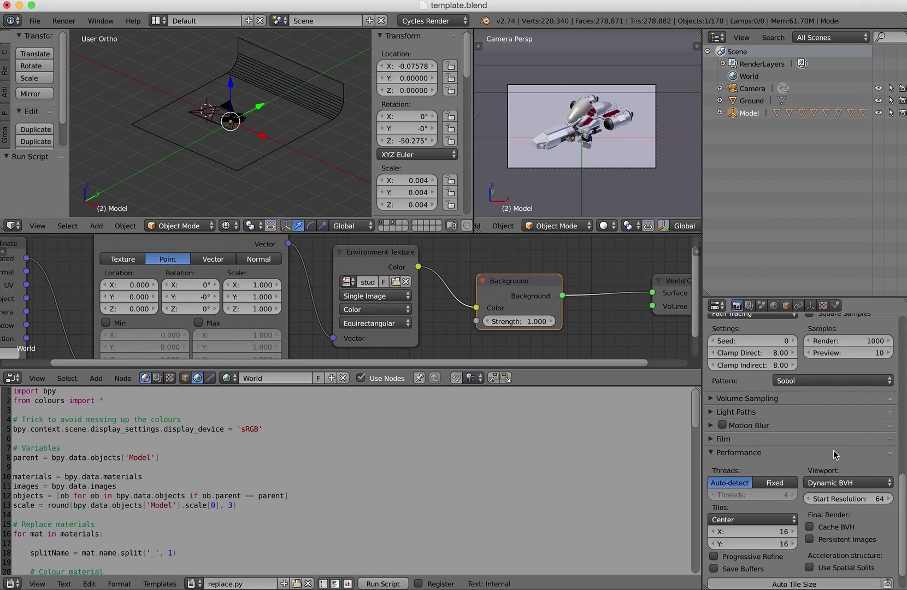
scroll(834, 455, "up", 15)
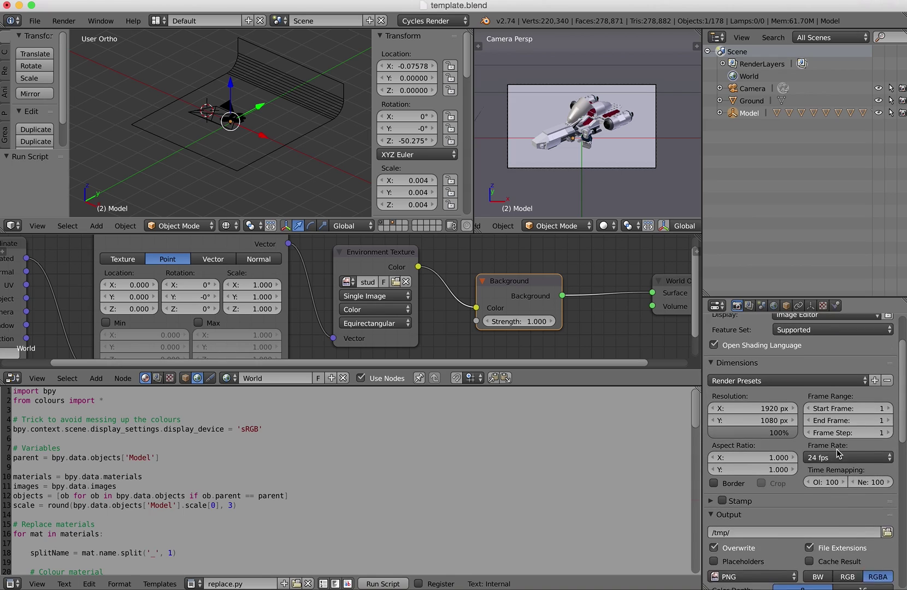
scroll(837, 449, "up", 4)
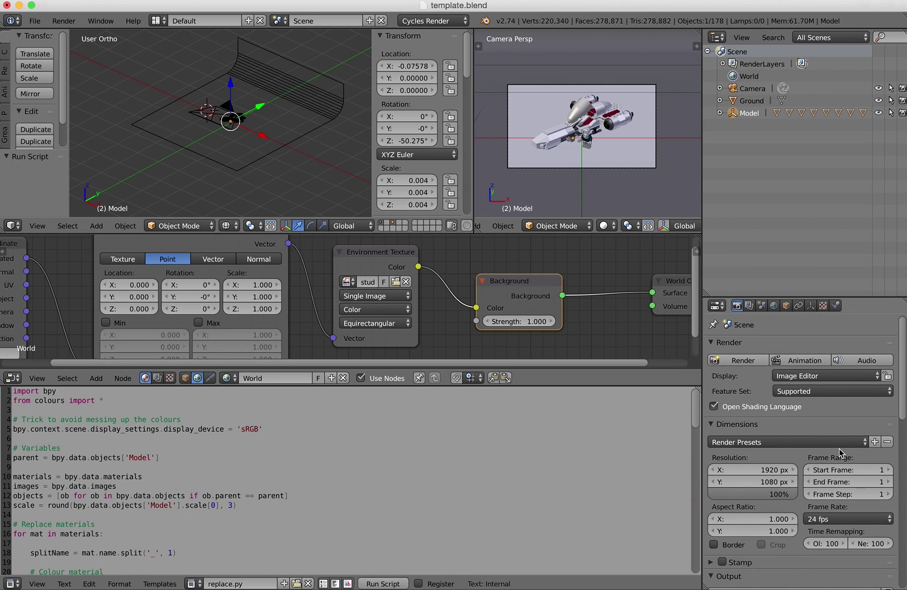
Step: Start the Cycles render, zoom in to watch its tiles, then cancel it with Esc
left_click(753, 362)
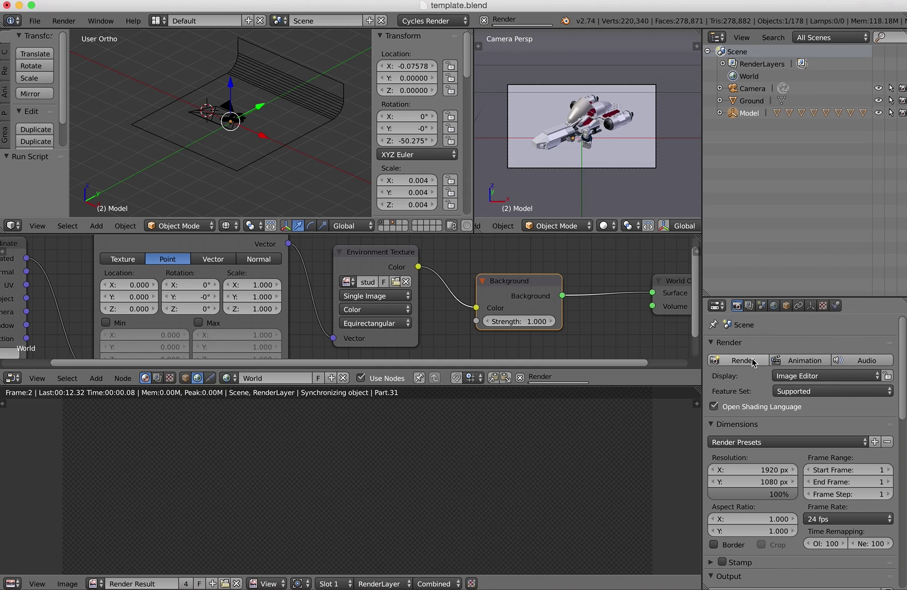
scroll(442, 483, "down", 4)
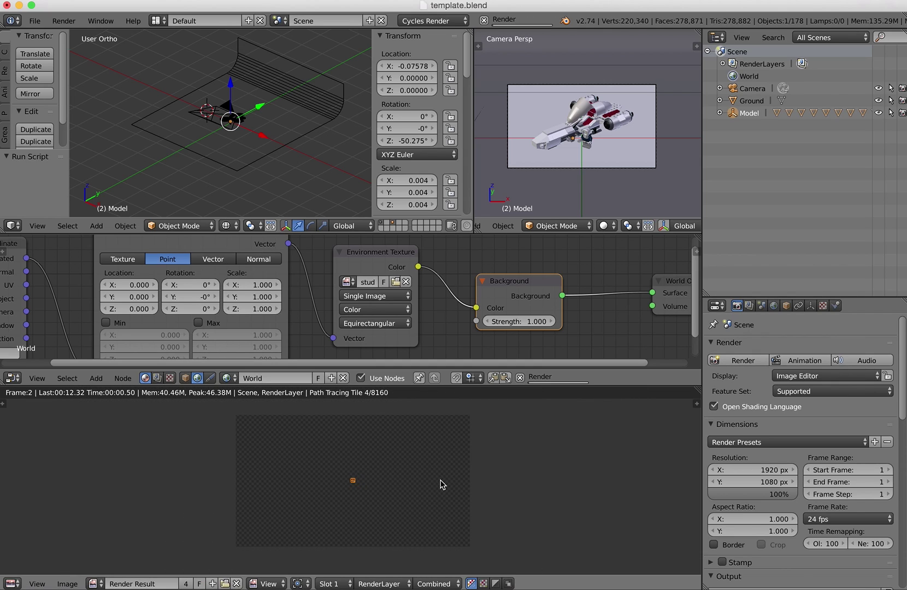
scroll(429, 481, "up", 5)
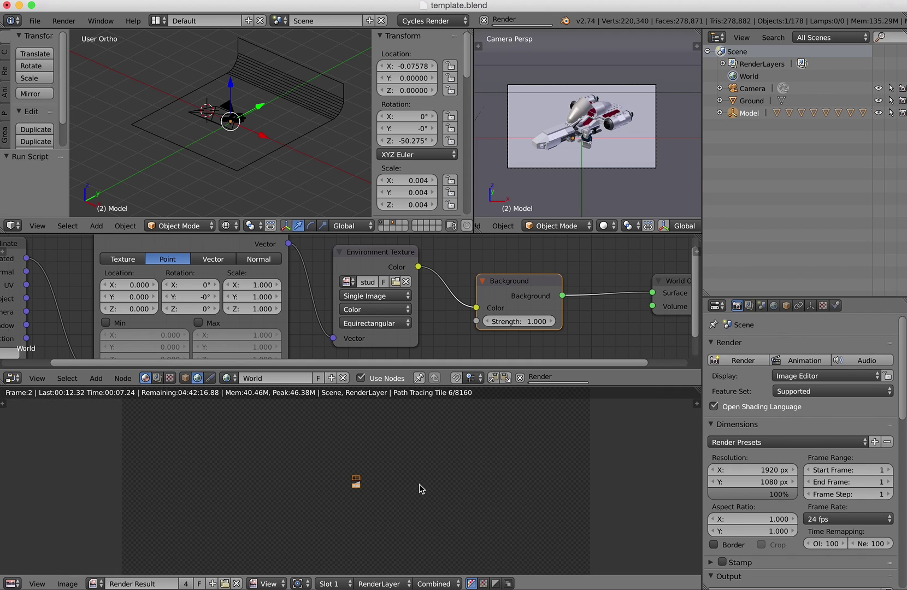
scroll(422, 488, "down", 2)
scroll(424, 486, "down", 2)
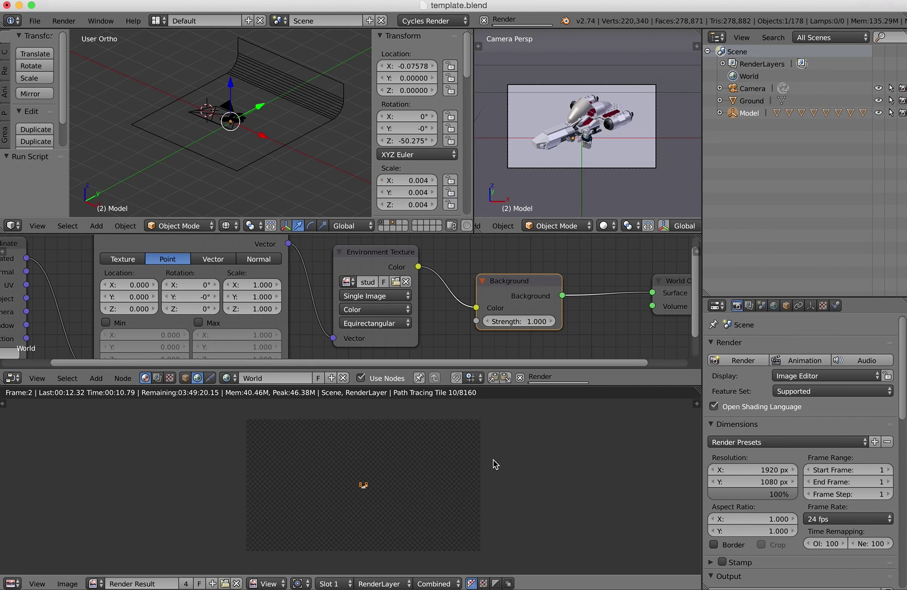
key("Escape")
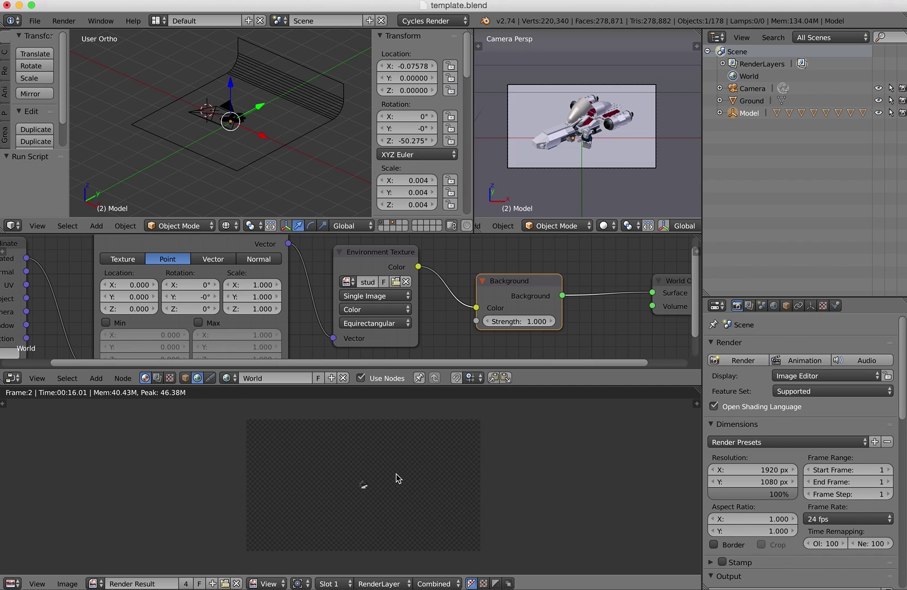
left_click(67, 583)
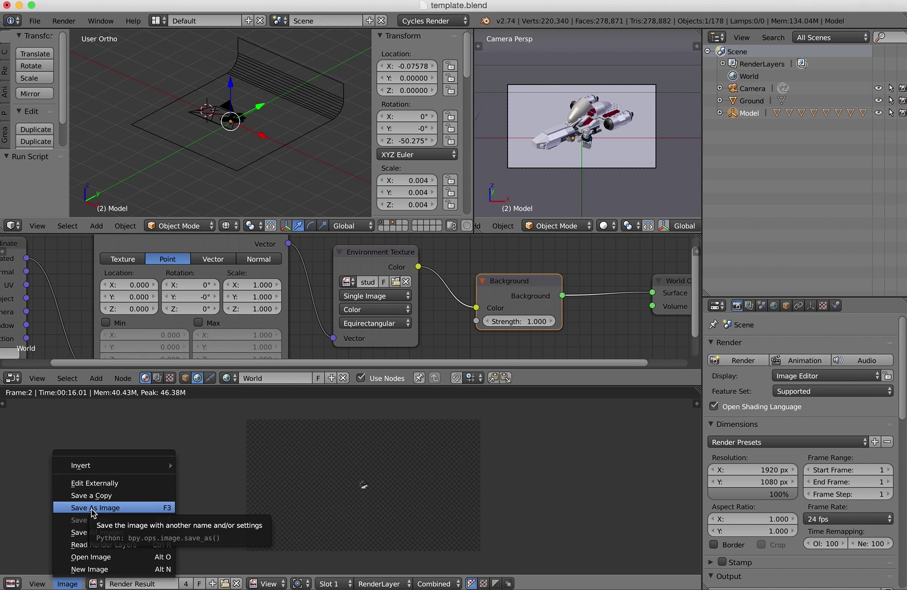
Step: Minimize Blender and go to the Mecabricks library, confirming leaving the workshop page
left_click(19, 6)
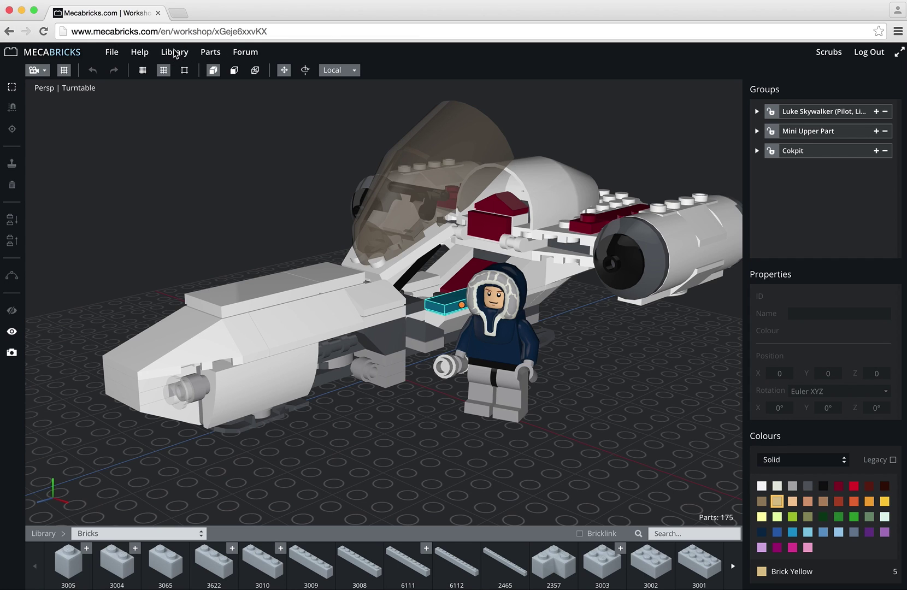
left_click(174, 52)
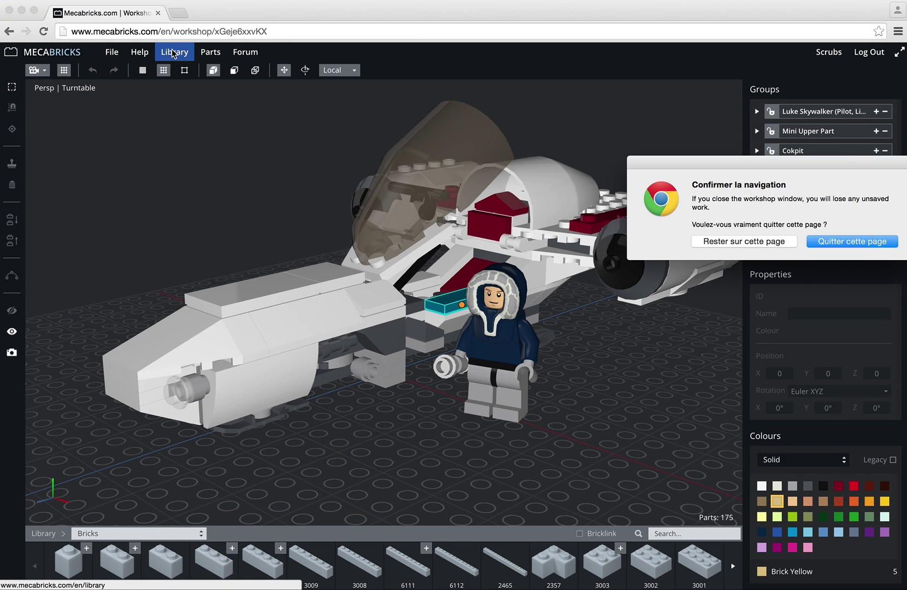
left_click(856, 244)
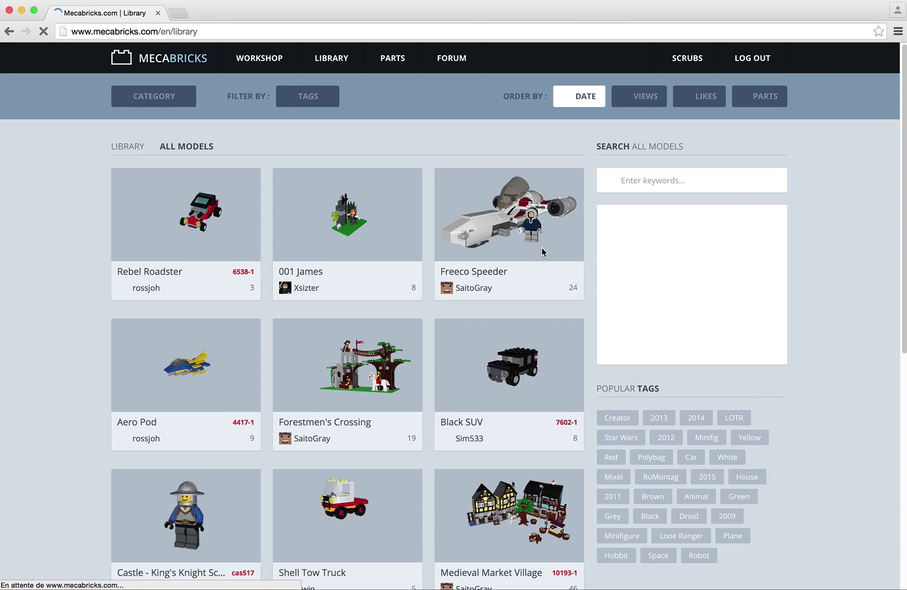
Step: Search for 'bike shop' and open the Bike Shop & Cafe model's renderings section
left_click(723, 181)
type("bi")
key("BackSpace")
type("ike")
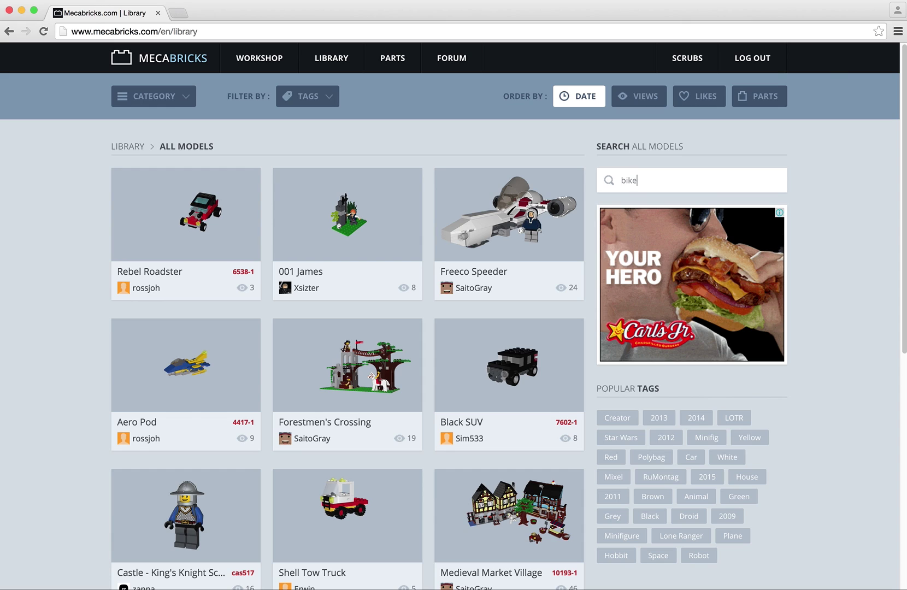
type(" shop")
key("Return")
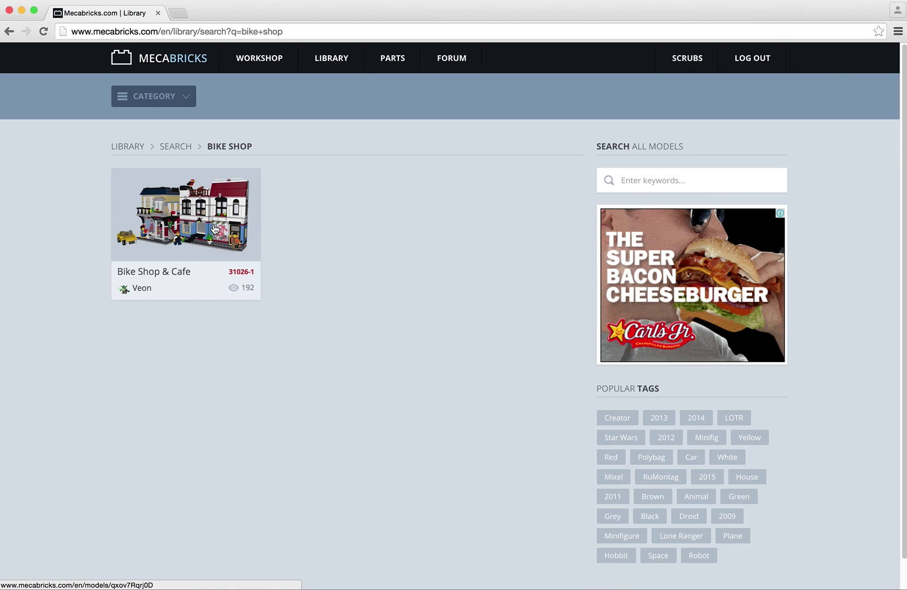
left_click(214, 229)
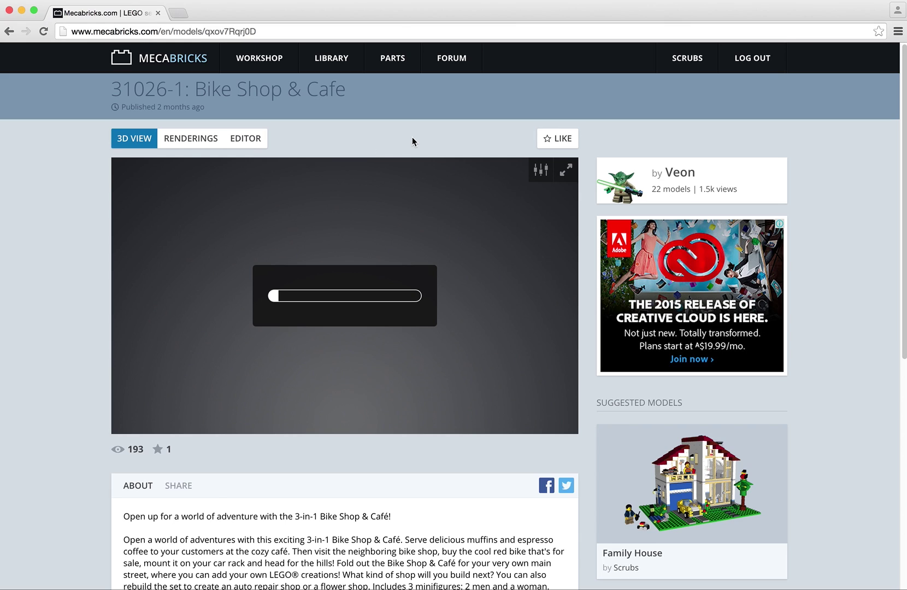
left_click(198, 140)
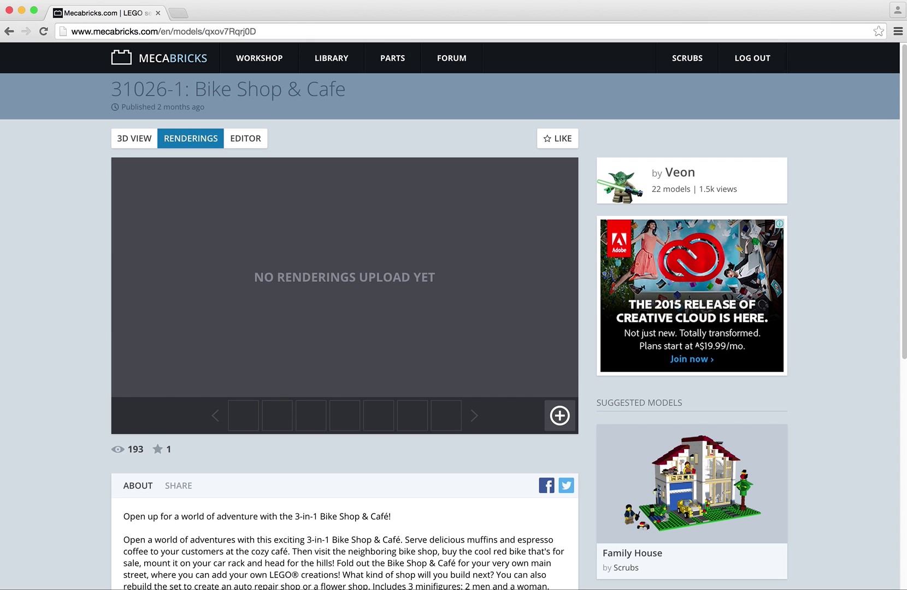
Step: Drag Bike Shop.png from the Tutorial folder in Finder onto the model's renderings upload zone
key("super+Tab")
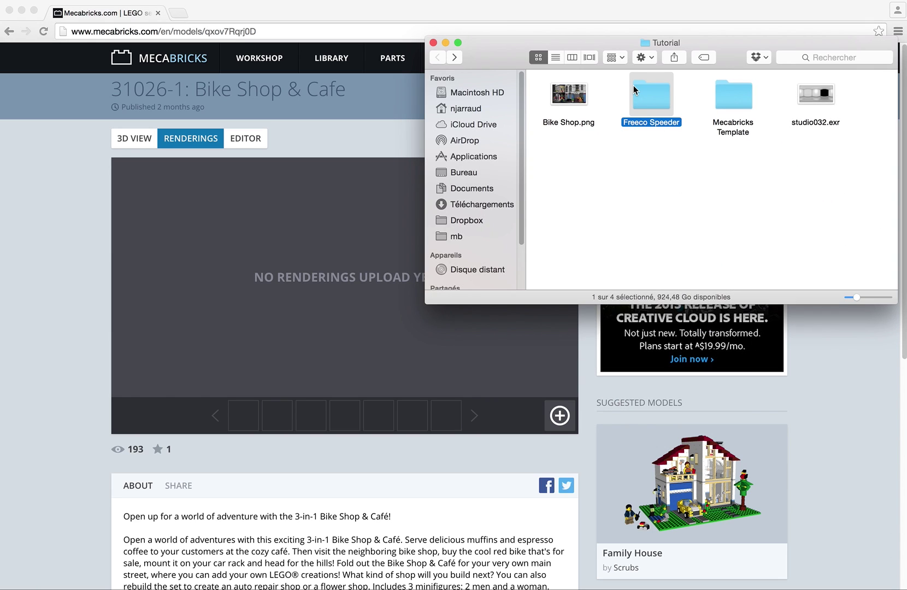
left_click(582, 155)
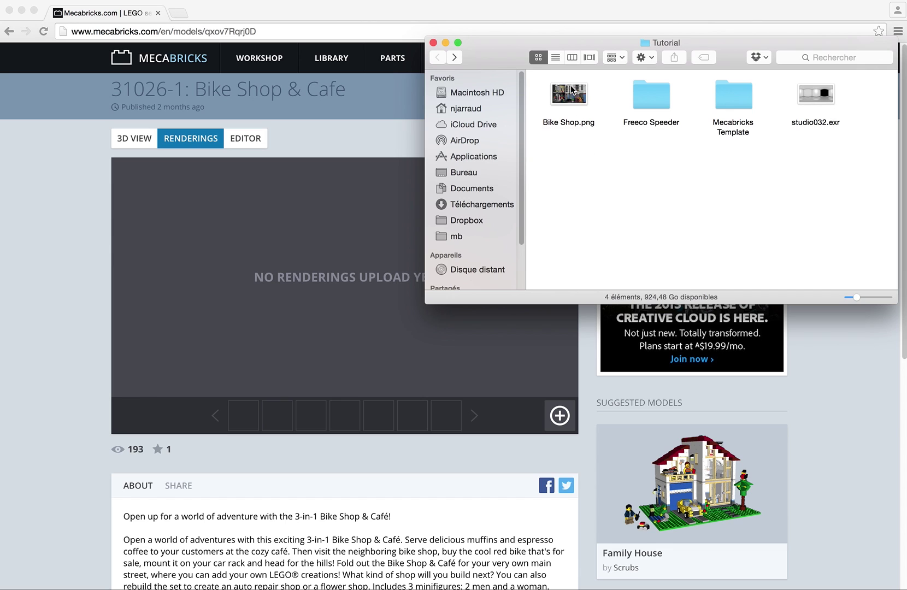
left_click(571, 90)
left_click_drag(503, 58, 717, 261)
left_click_drag(784, 305, 563, 415)
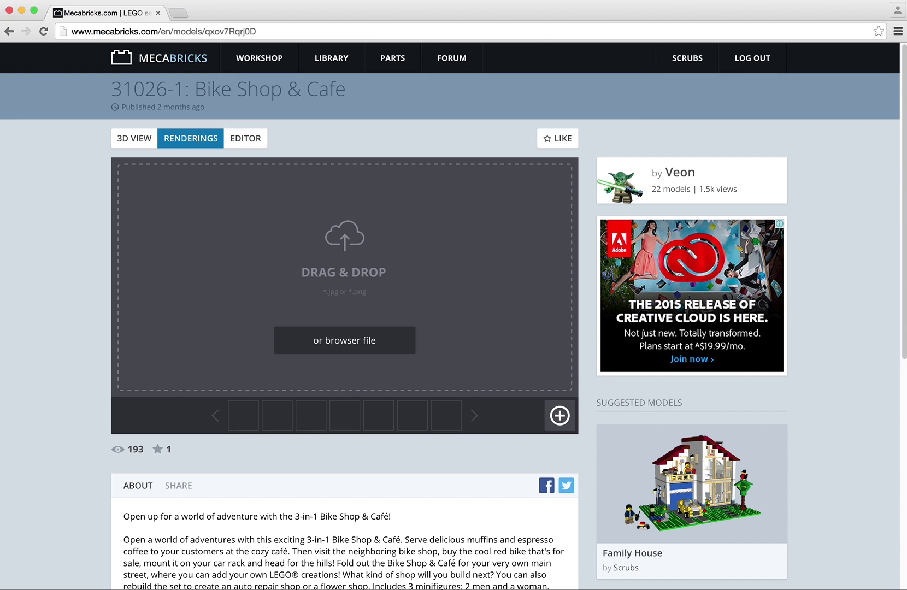
left_click_drag(790, 301, 348, 249)
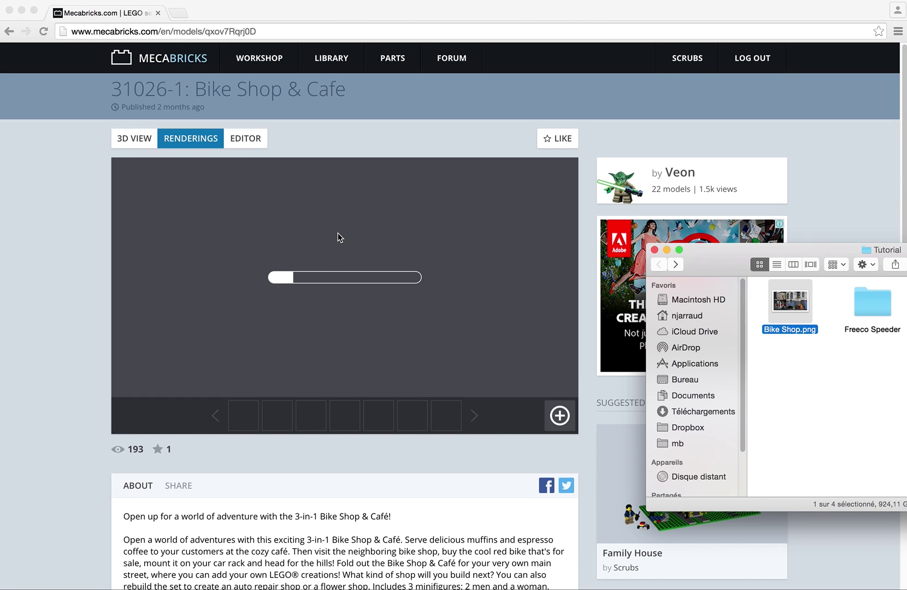
left_click(330, 64)
Step: Pick Renderings from the library's category list and scroll through the community renders
left_click(330, 60)
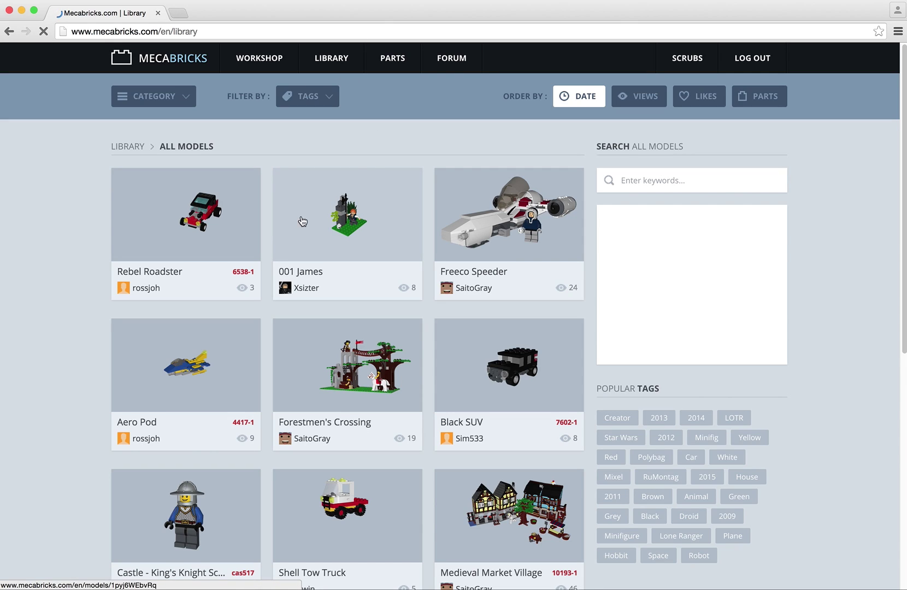
left_click(159, 96)
left_click(140, 125)
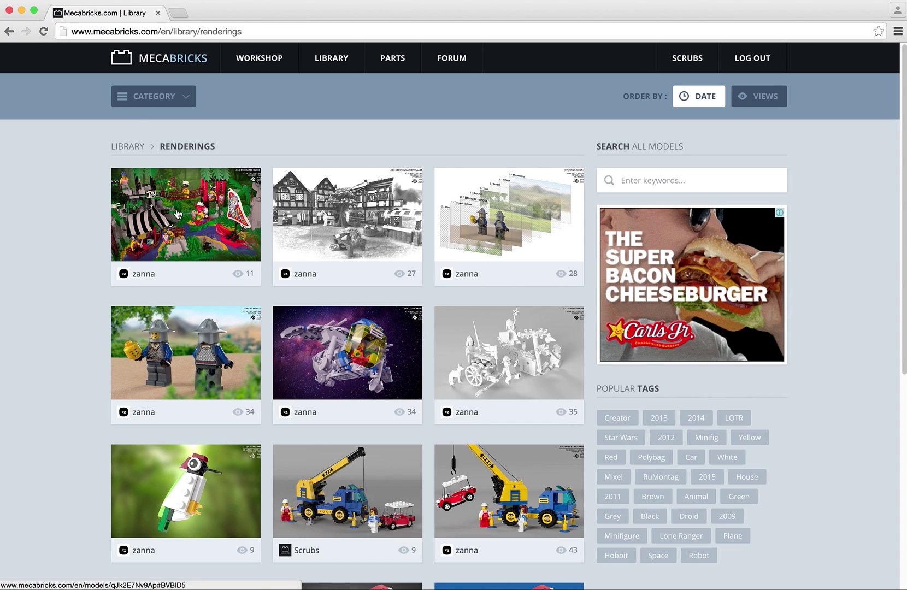
scroll(534, 239, "down", 6)
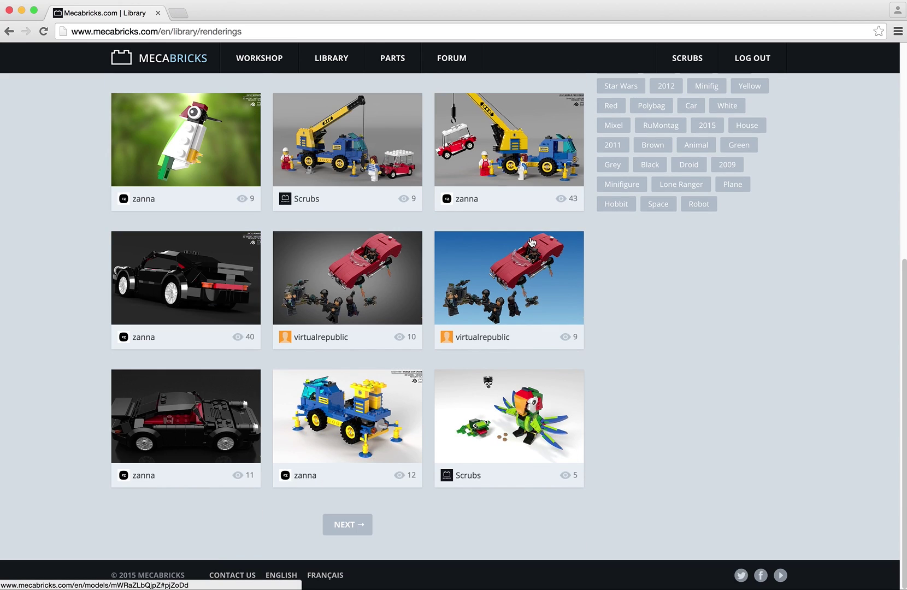
scroll(532, 242, "up", 6)
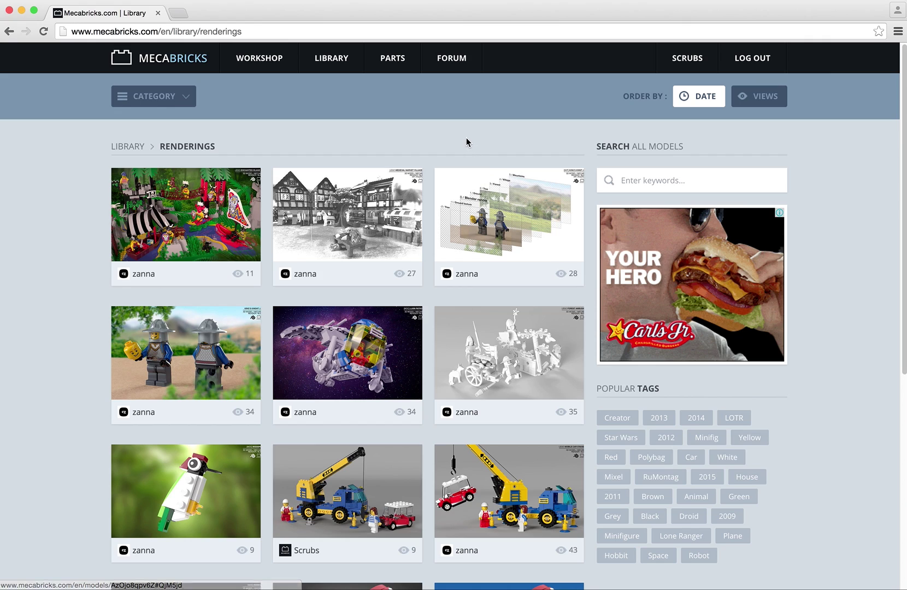